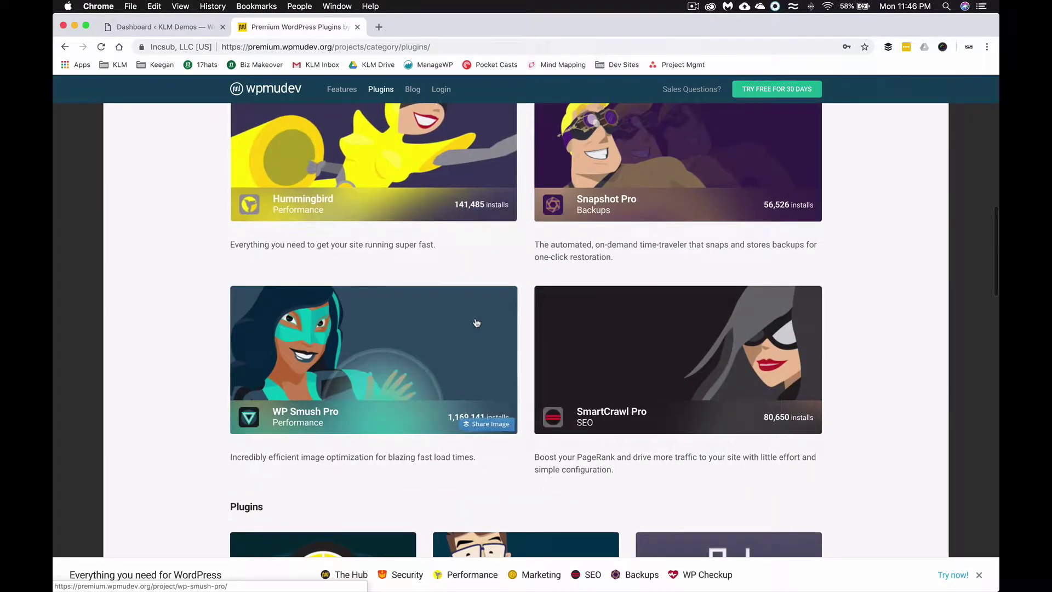
- Browse the SmartCrawl Pro product page from the plugins list, then close it with Cmd+W
{"action": "scroll", "coordinate": [695, 297], "scroll_direction": "down", "scroll_amount": 2}
{"action": "left_click", "coordinate": [695, 297]}
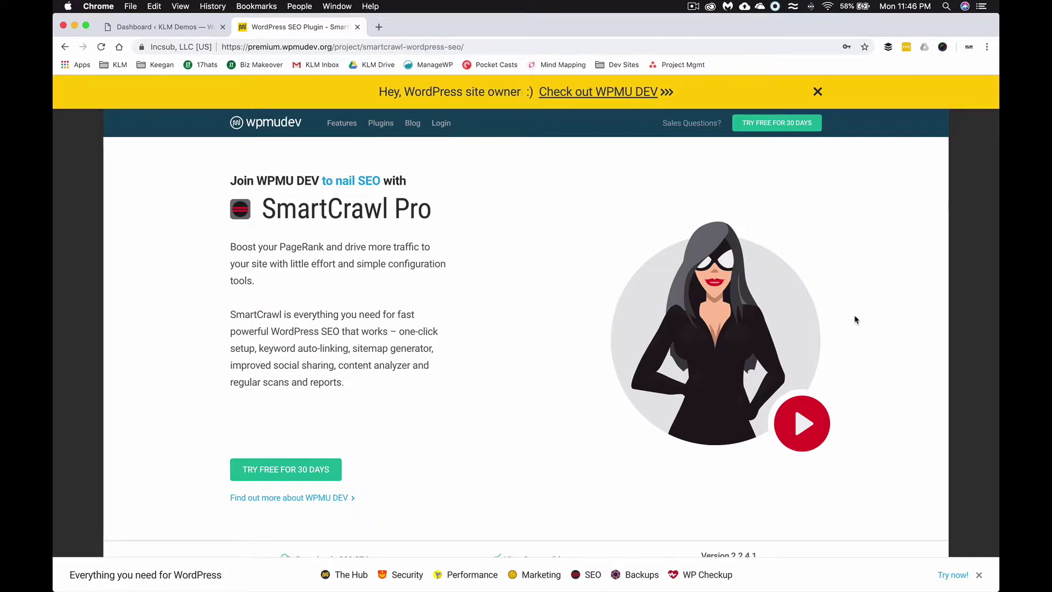
{"action": "scroll", "coordinate": [559, 343], "scroll_direction": "down", "scroll_amount": 5}
{"action": "scroll", "coordinate": [559, 344], "scroll_direction": "up", "scroll_amount": 5}
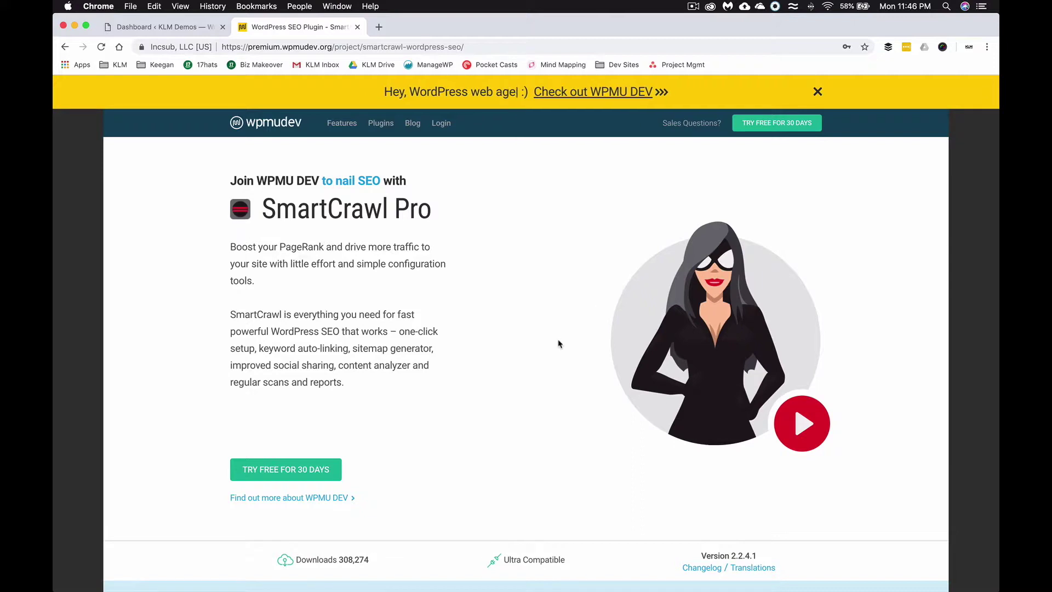
{"action": "key", "text": "super+w"}
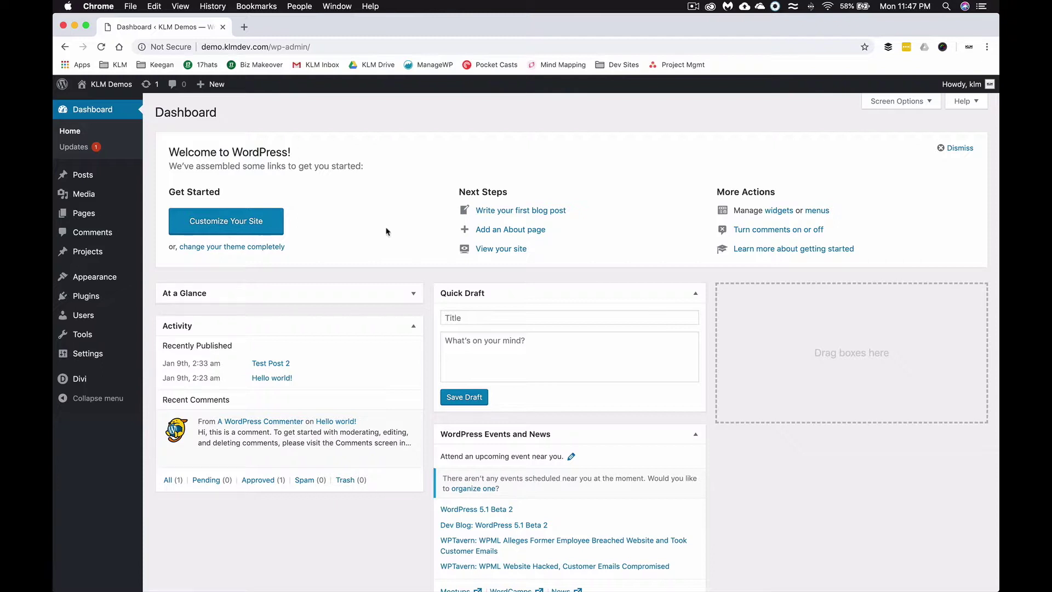
- Search Plugins > Add New for 'yoast SEO' and install the Yoast SEO plugin
{"action": "mouse_move", "coordinate": [86, 299]}
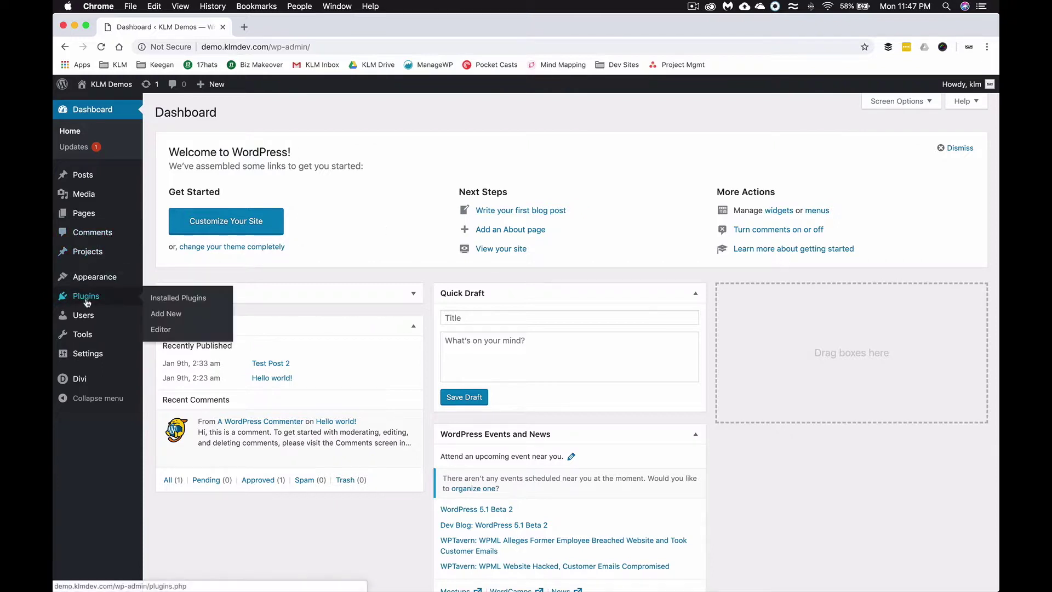
{"action": "left_click", "coordinate": [166, 314]}
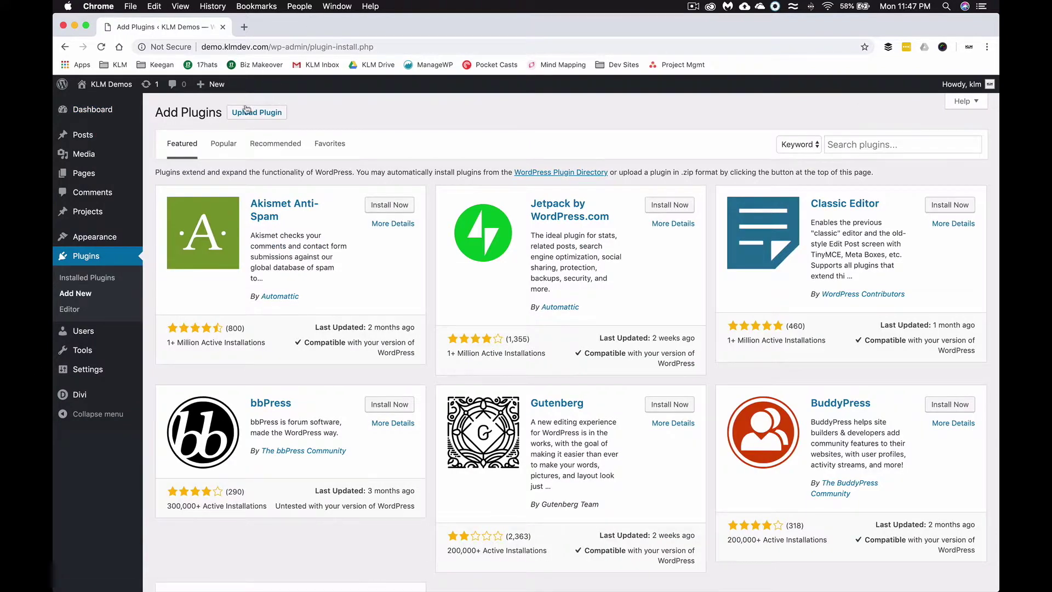
{"action": "left_click", "coordinate": [865, 146]}
{"action": "type", "text": "yoast"}
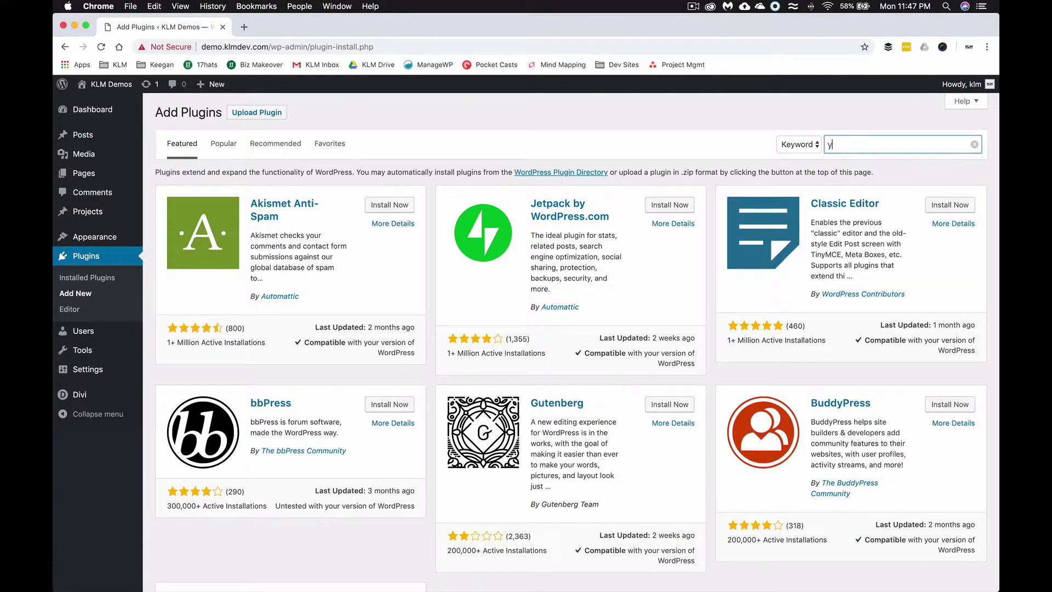
{"action": "type", "text": " SEO"}
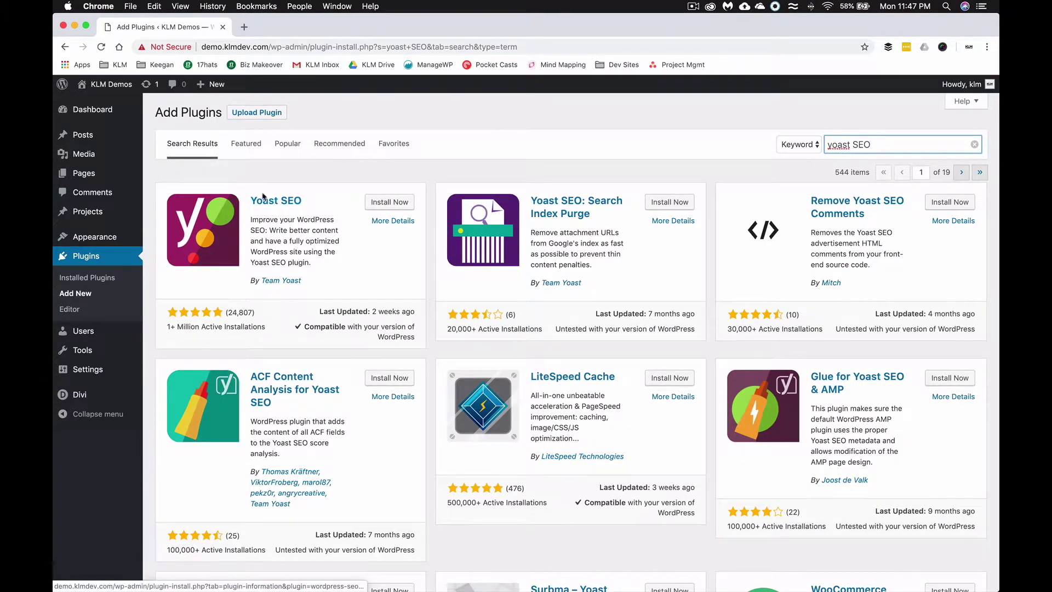
{"action": "left_click", "coordinate": [389, 205]}
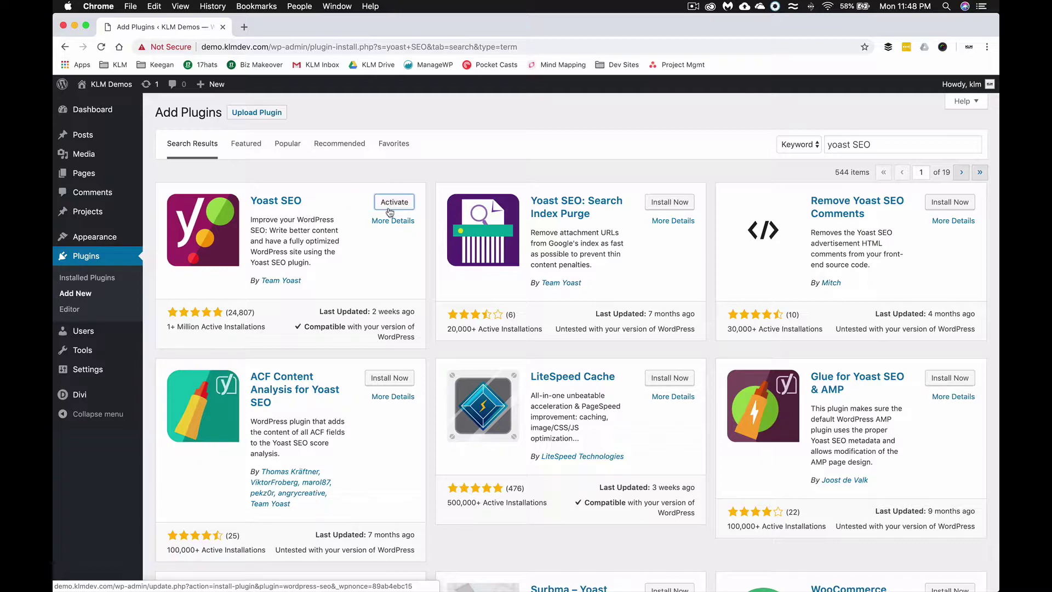
- Activate the newly installed Yoast SEO plugin
{"action": "left_click", "coordinate": [398, 201]}
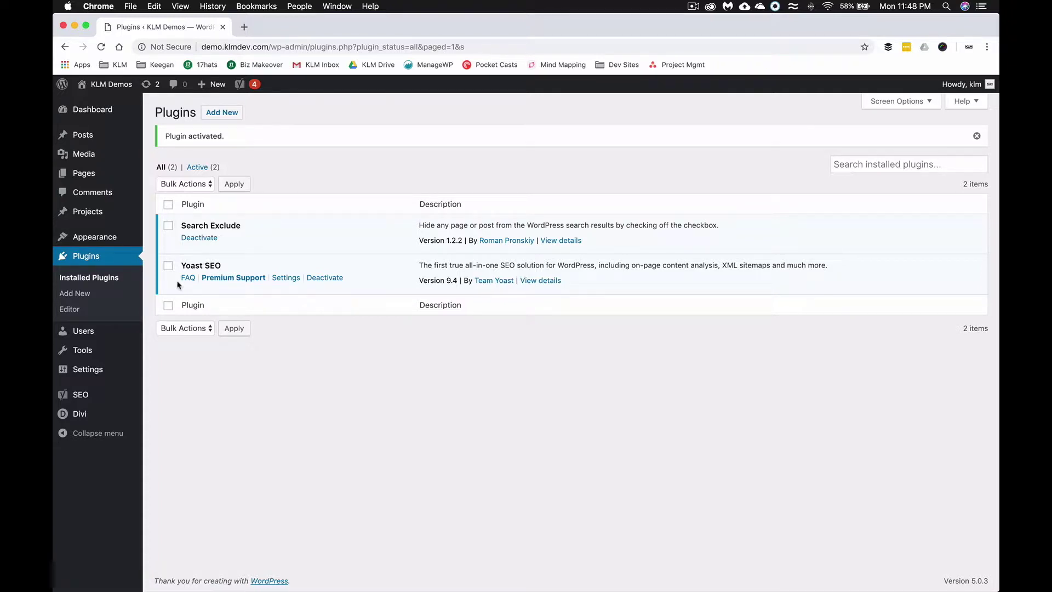
- Edit the 'Clean Blog Grid Using Divi' page from Pages and scroll to its Yoast SEO box
{"action": "left_click", "coordinate": [90, 174]}
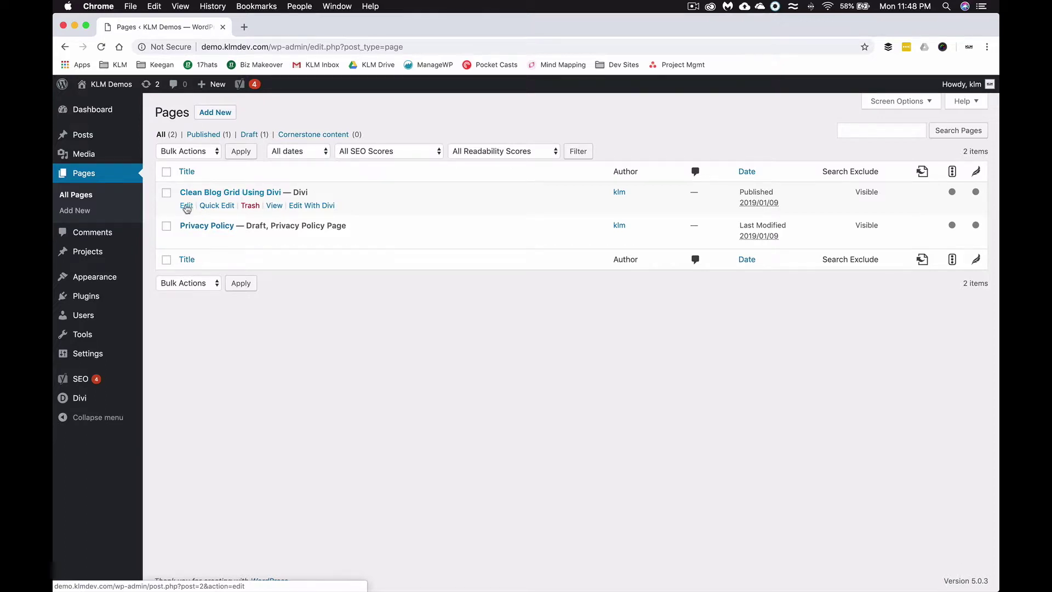
{"action": "left_click", "coordinate": [186, 206]}
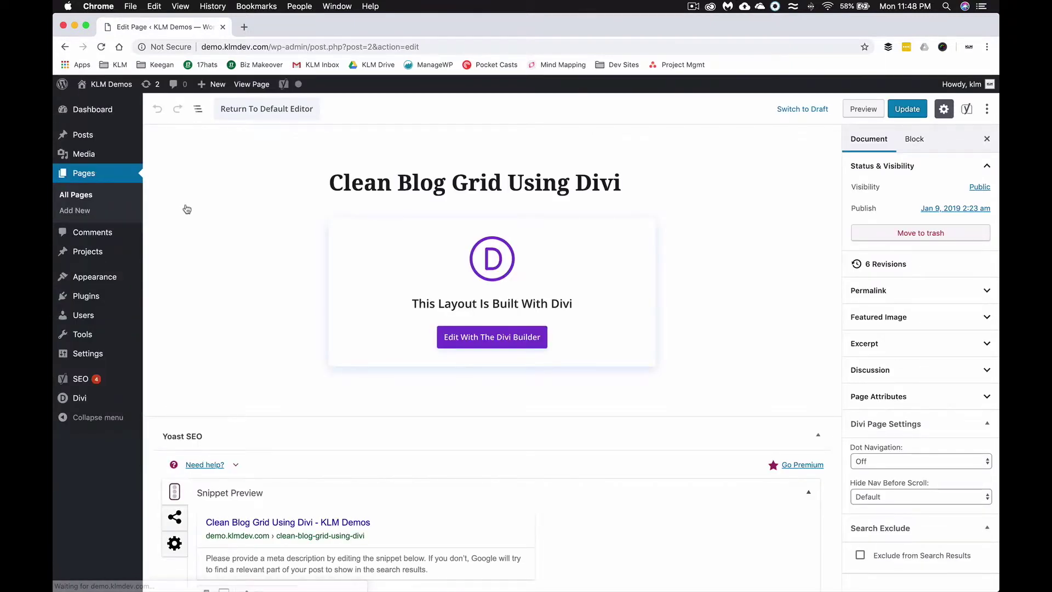
{"action": "scroll", "coordinate": [185, 213], "scroll_direction": "down", "scroll_amount": 3}
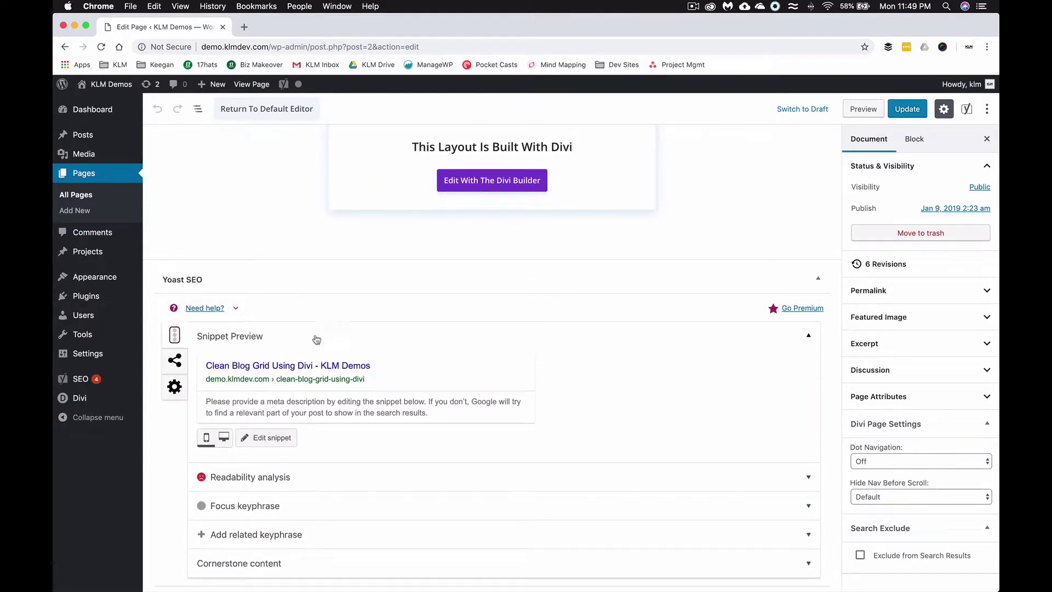
{"action": "scroll", "coordinate": [225, 302], "scroll_direction": "up", "scroll_amount": 1}
{"action": "scroll", "coordinate": [197, 427], "scroll_direction": "down", "scroll_amount": 1}
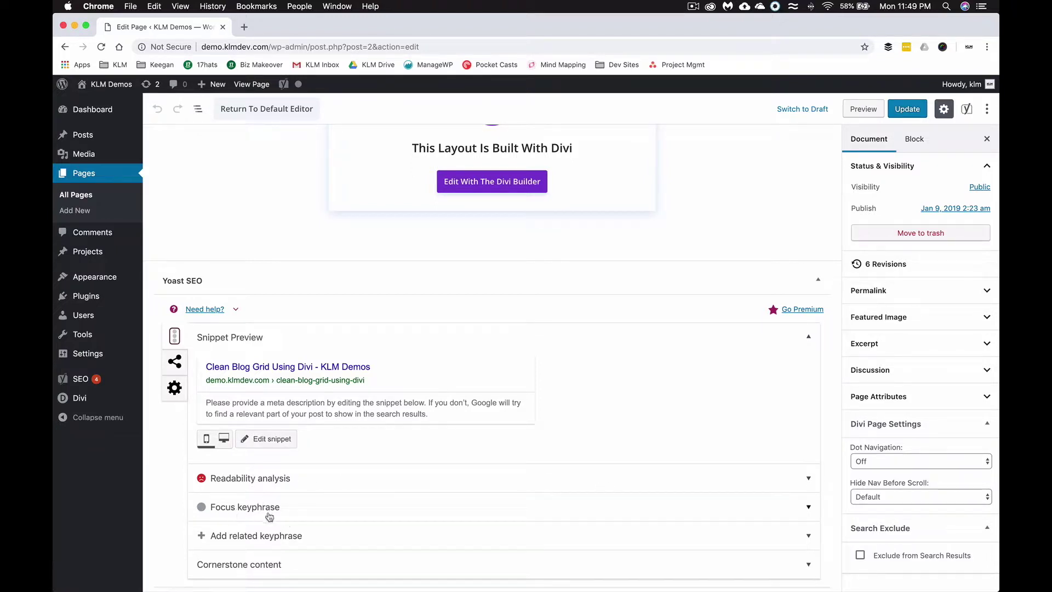
- Open the Yoast snippet editor and test-edit the SEO title, keeping its Title and Page variables
{"action": "left_click", "coordinate": [268, 438]}
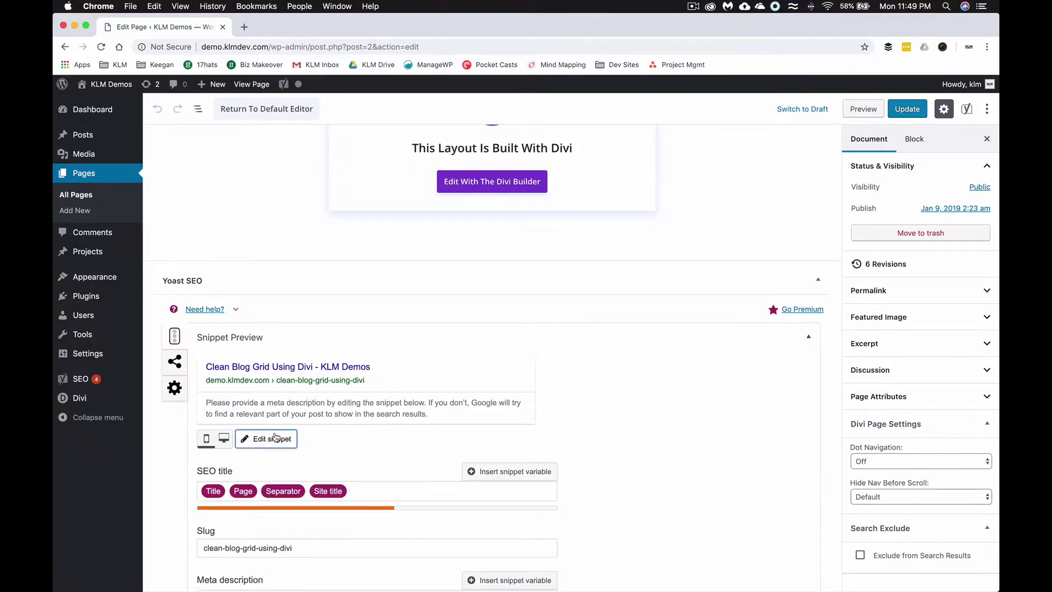
{"action": "scroll", "coordinate": [275, 433], "scroll_direction": "down", "scroll_amount": 5}
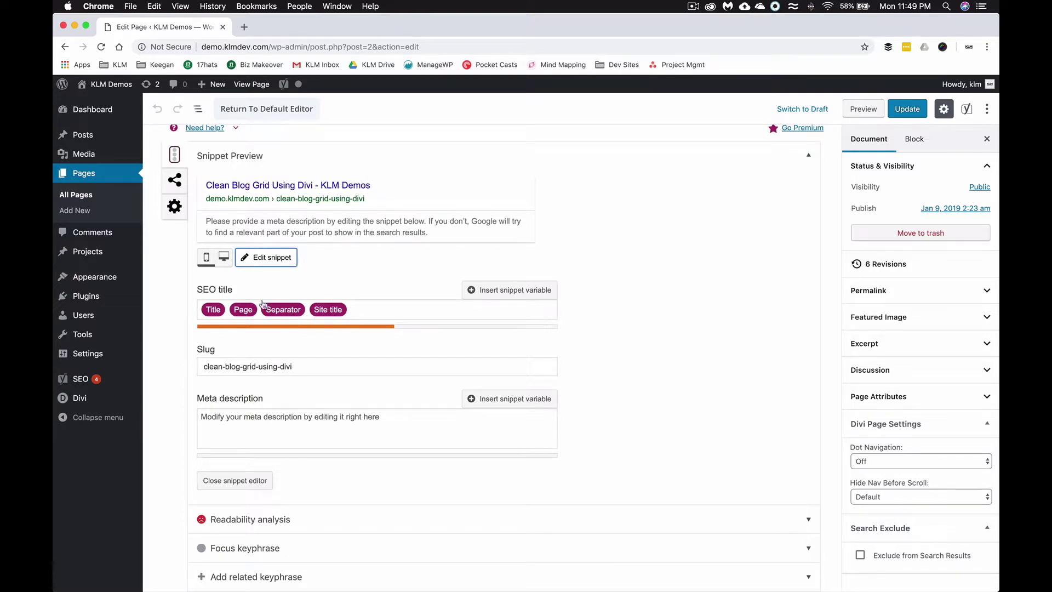
{"action": "left_click", "coordinate": [225, 311]}
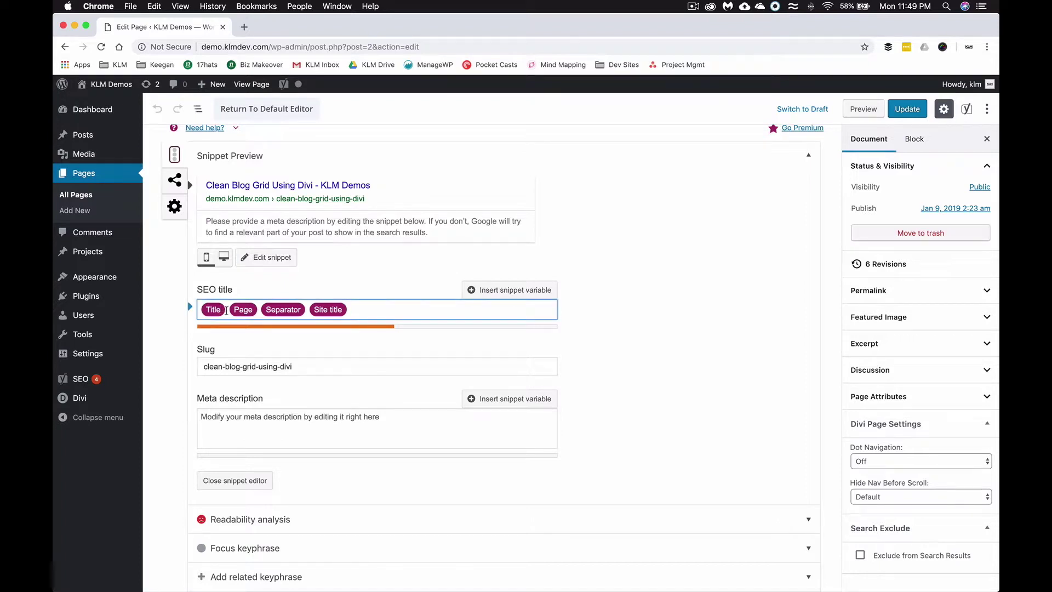
{"action": "type", "text": "ksjdfk"}
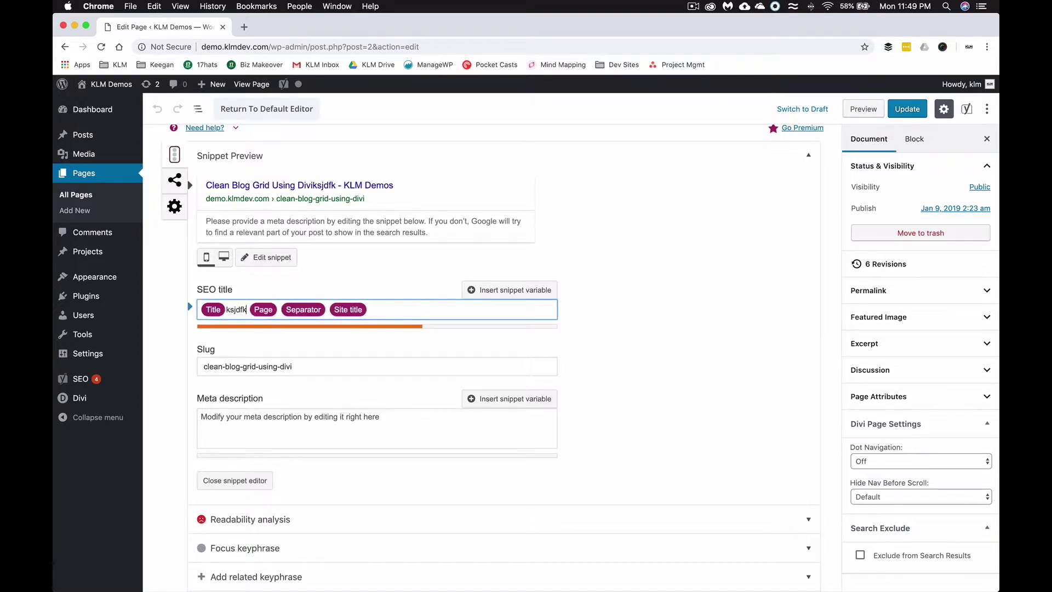
{"action": "key", "text": "BackSpace"}
{"action": "key", "text": "BackSpace"}
{"action": "key", "text": "BackSpace"}
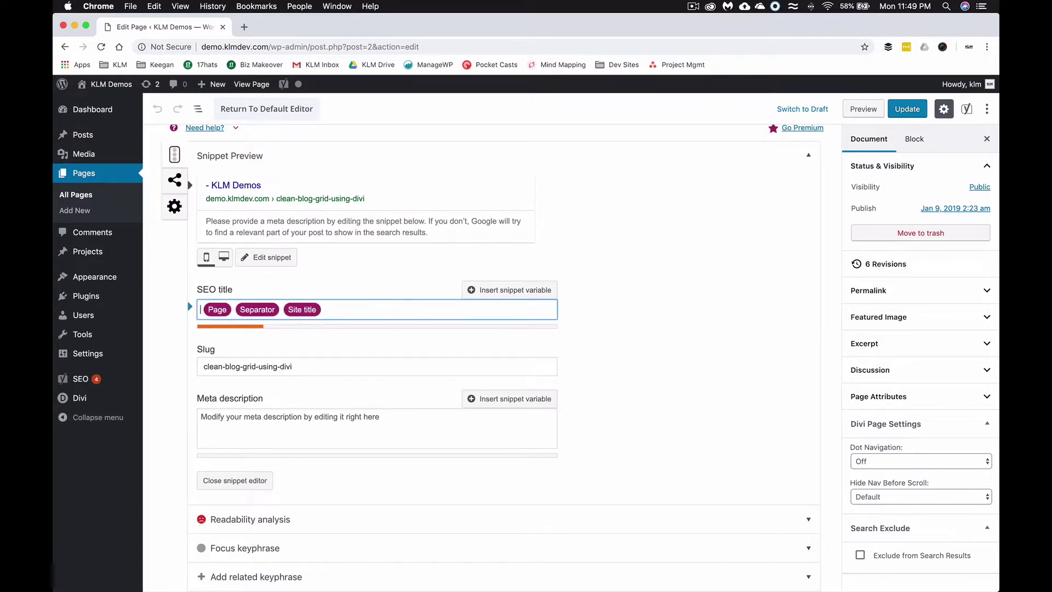
{"action": "key", "text": "super+z"}
{"action": "key", "text": "super+z"}
{"action": "key", "text": "super+z"}
{"action": "key", "text": "super+z"}
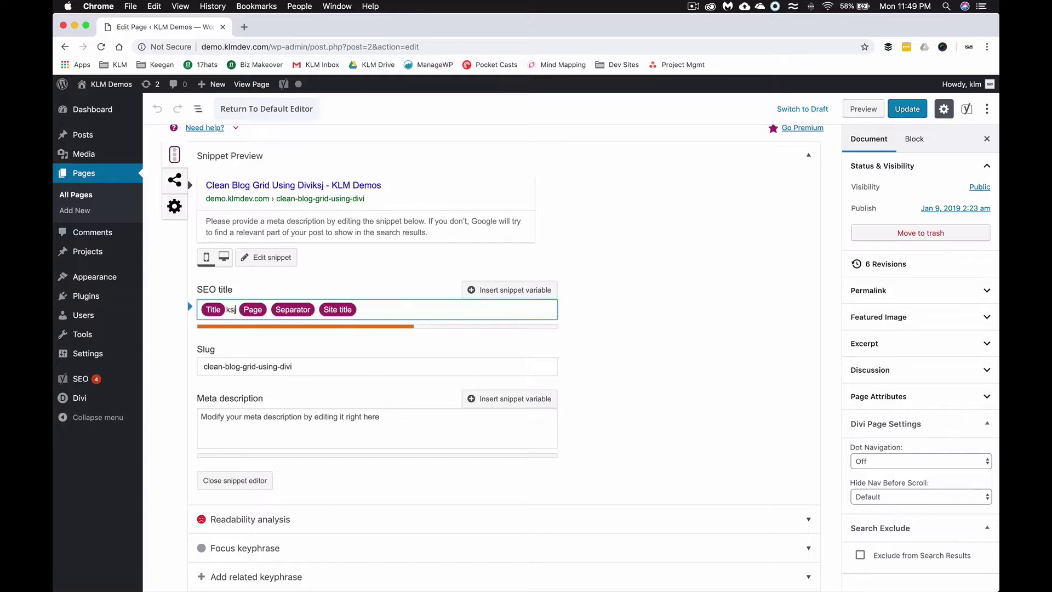
{"action": "key", "text": "BackSpace"}
{"action": "key", "text": "BackSpace"}
{"action": "key", "text": "BackSpace"}
{"action": "key", "text": "shift+Right"}
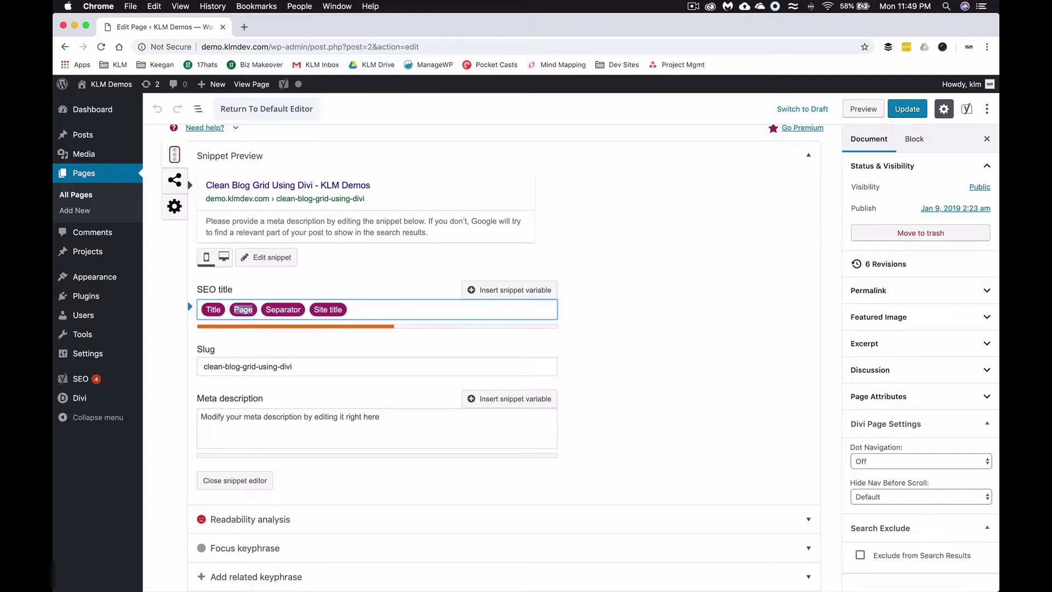
{"action": "key", "text": "Right"}
{"action": "type", "text": "|"}
{"action": "type", "text": " askjdfkh"}
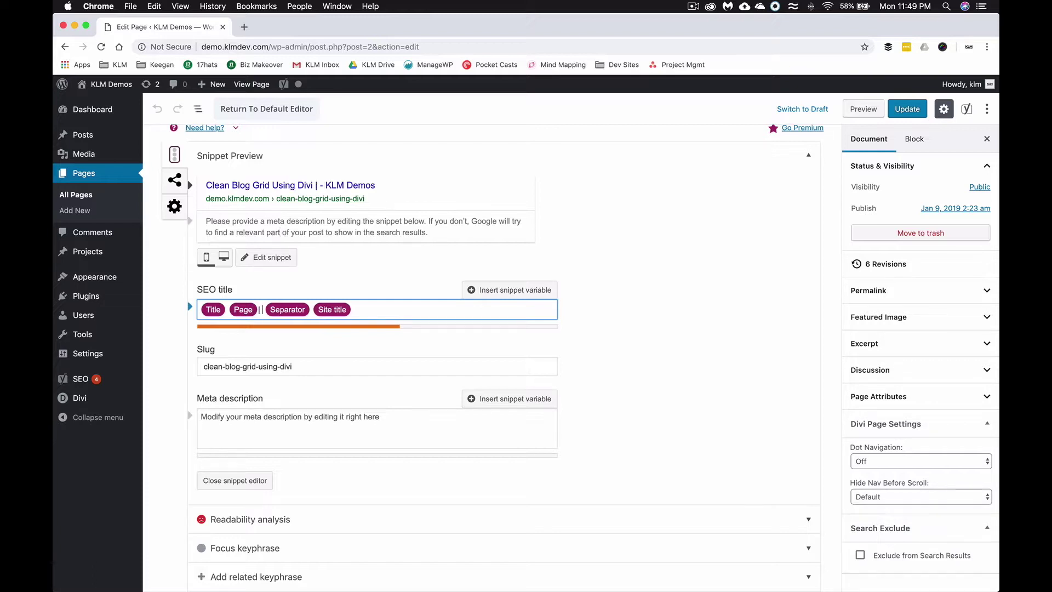
{"action": "key", "text": "BackSpace"}
{"action": "key", "text": "BackSpace"}
{"action": "key", "text": "BackSpace"}
{"action": "key", "text": "BackSpace"}
{"action": "key", "text": "BackSpace"}
{"action": "key", "text": "BackSpace"}
{"action": "key", "text": "BackSpace"}
{"action": "key", "text": "BackSpace"}
{"action": "key", "text": "BackSpace"}
{"action": "key", "text": "BackSpace"}
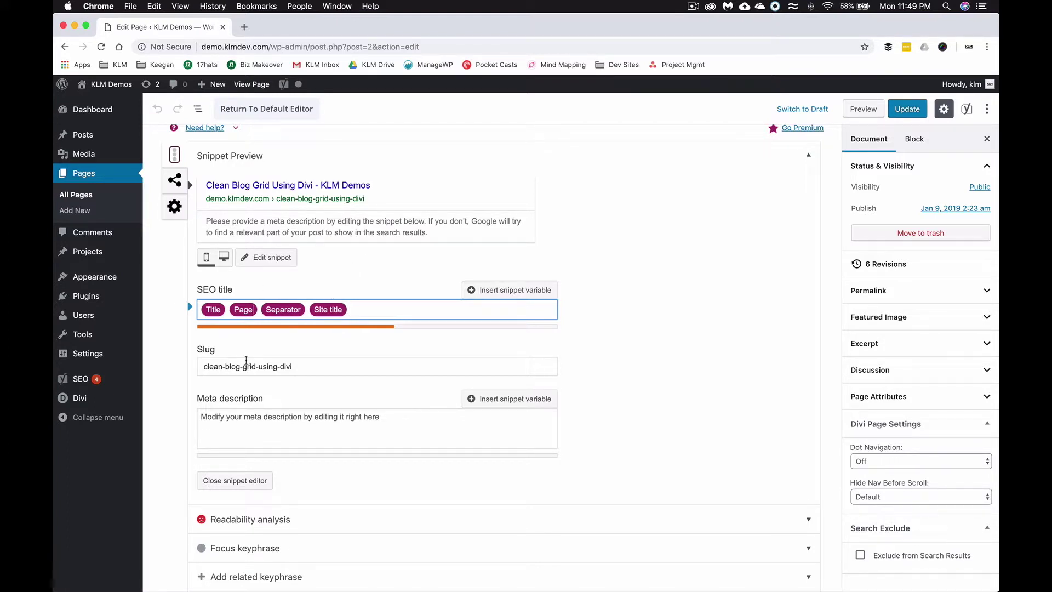
{"action": "left_click", "coordinate": [251, 429]}
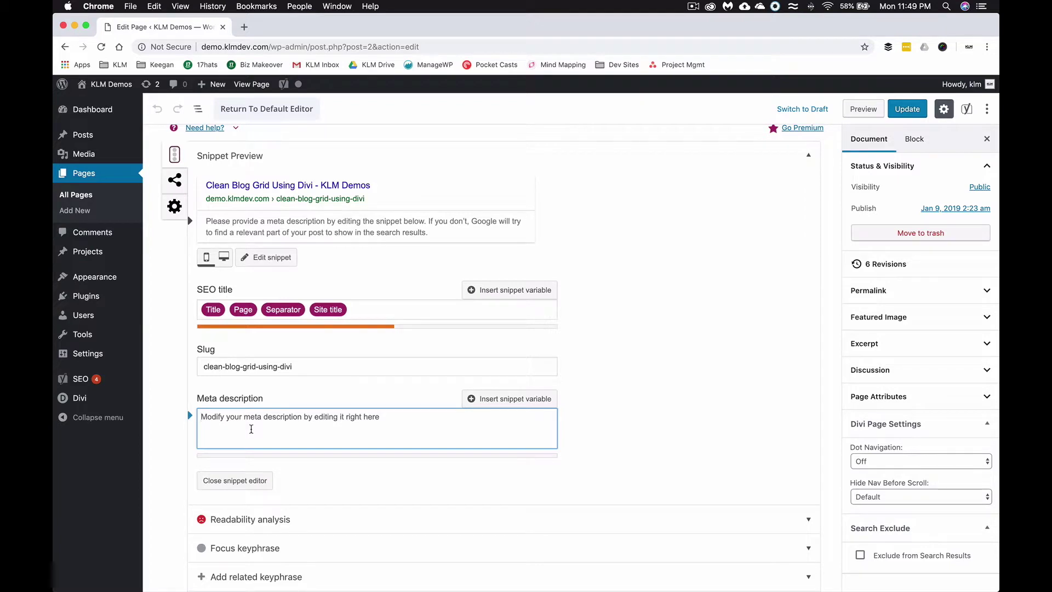
- Start the meta description with 'Clean blog grid using divi' and add 'Using The Divi Theme' to the SEO title
{"action": "type", "text": "Clean blog gri"}
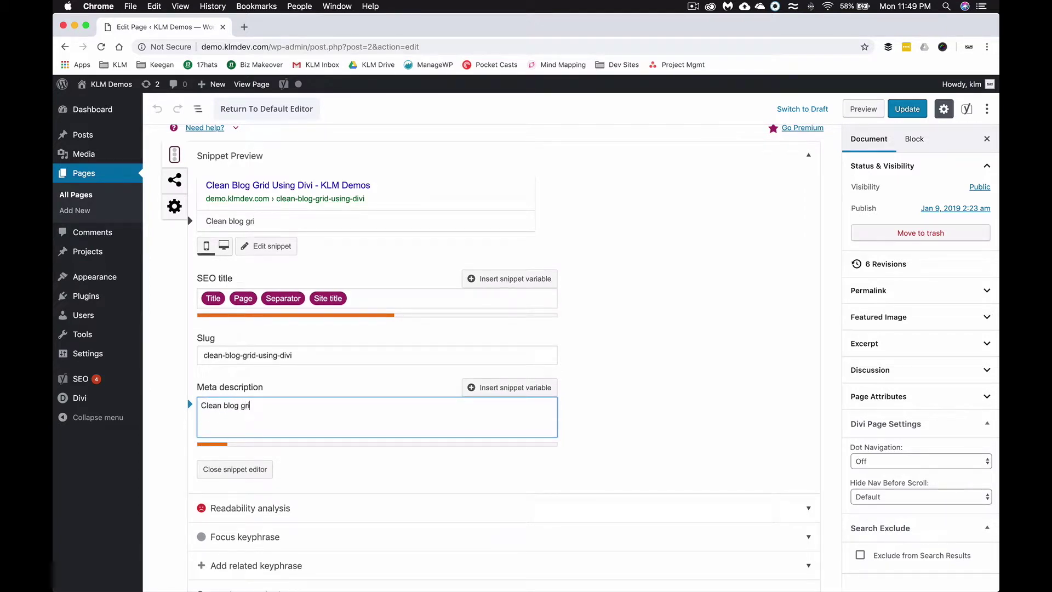
{"action": "type", "text": "d using divi"}
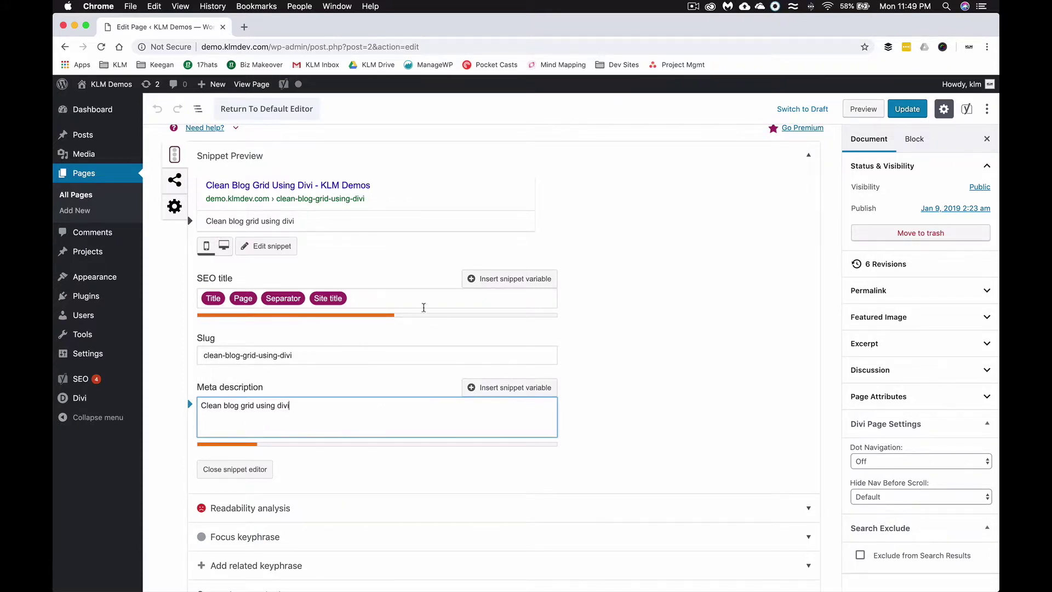
{"action": "left_click", "coordinate": [394, 294]}
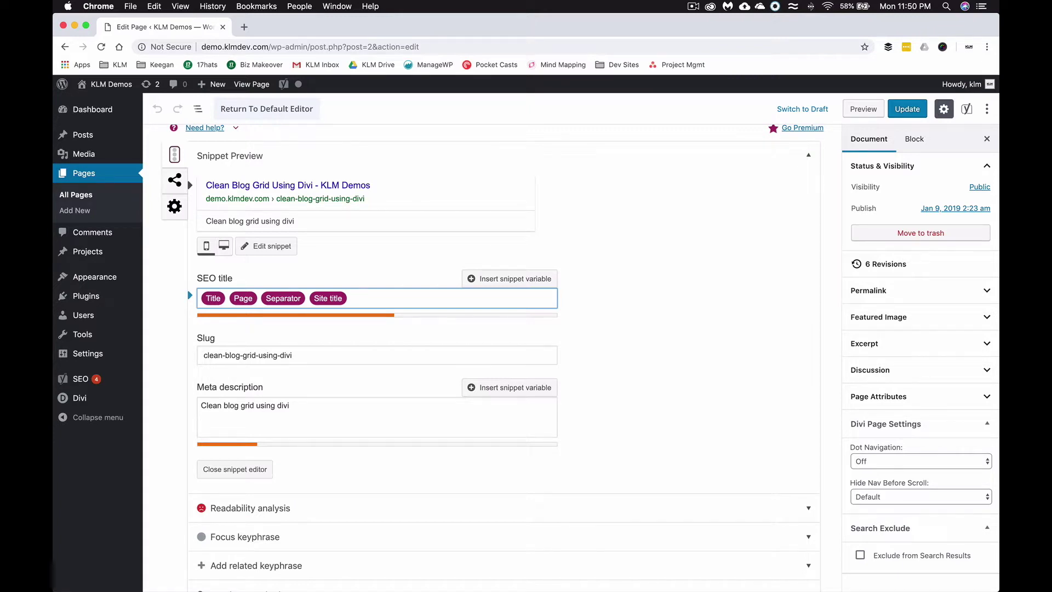
{"action": "type", "text": "specifi"}
{"action": "key", "text": "BackSpace"}
{"action": "key", "text": "BackSpace"}
{"action": "key", "text": "BackSpace"}
{"action": "key", "text": "BackSpace"}
{"action": "key", "text": "BackSpace"}
{"action": "type", "text": "Using The Divi Theme"}
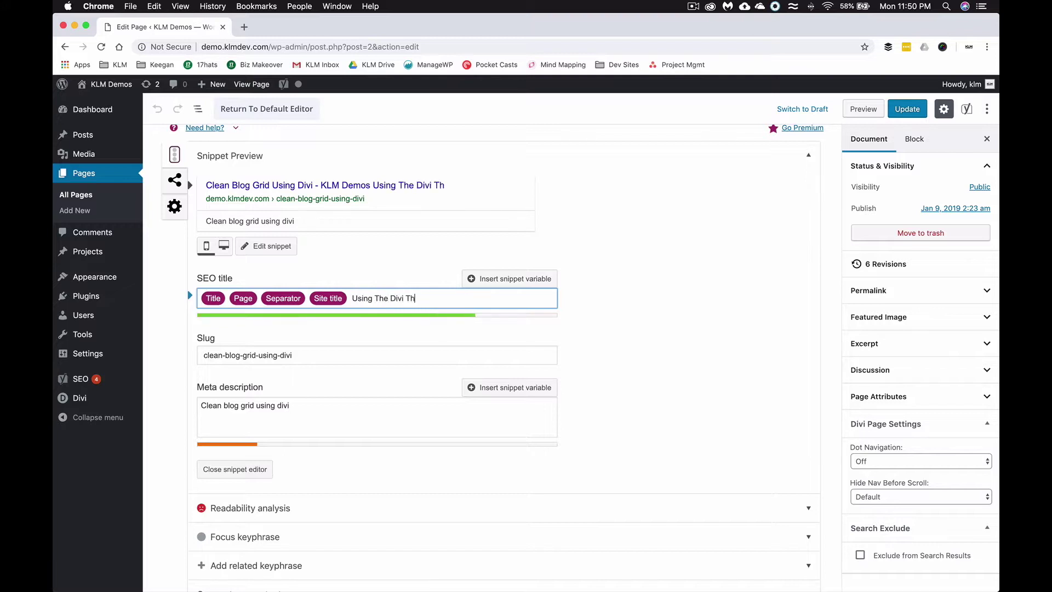
- Finish the meta description through 'keep all the information on a small screen.', removing the stray slash
{"action": "left_click", "coordinate": [310, 406]}
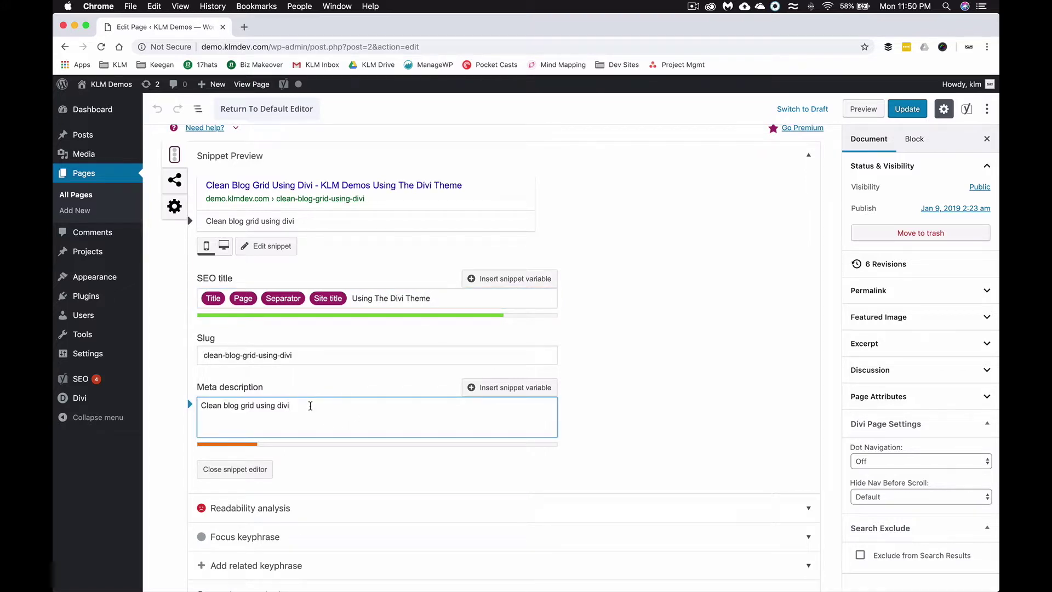
{"action": "type", "text": "theme. This will "}
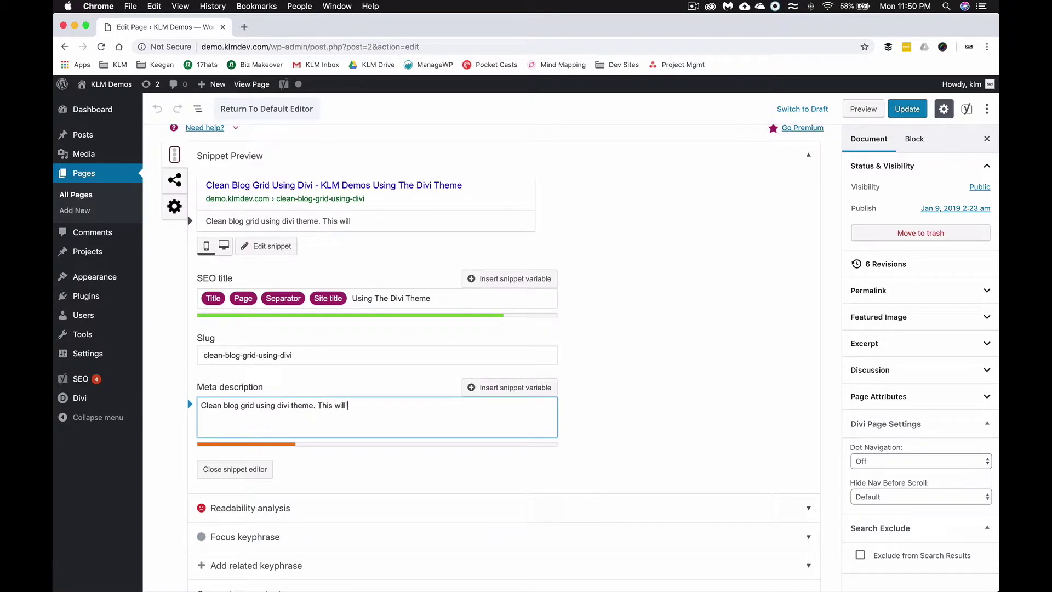
{"action": "type", "text": "help you showcase "}
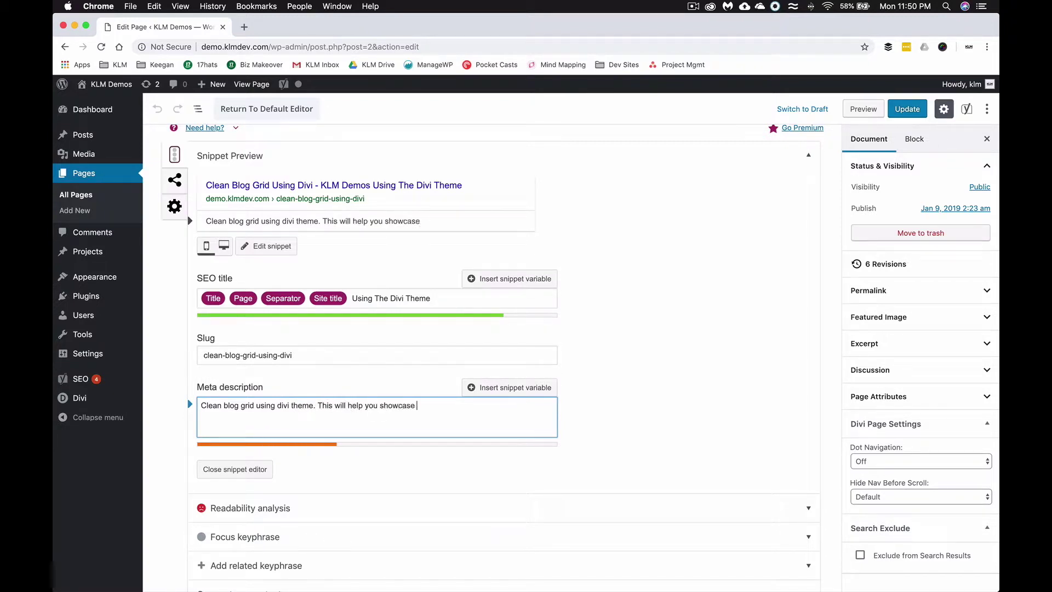
{"action": "type", "text": "your blog posts in a beaut"}
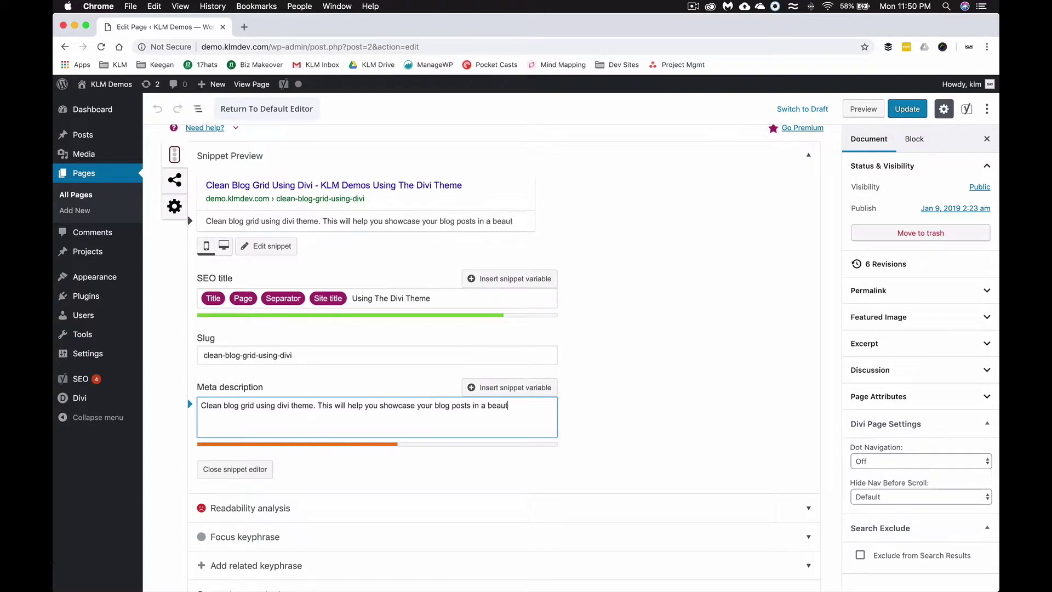
{"action": "type", "text": "iful way "}
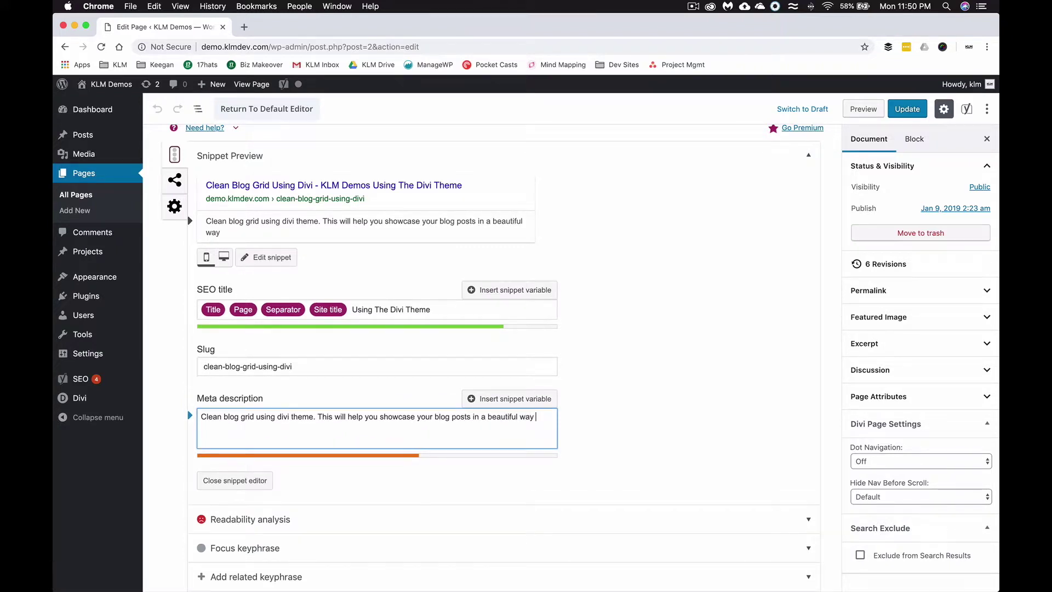
{"action": "type", "text": "and keep all"}
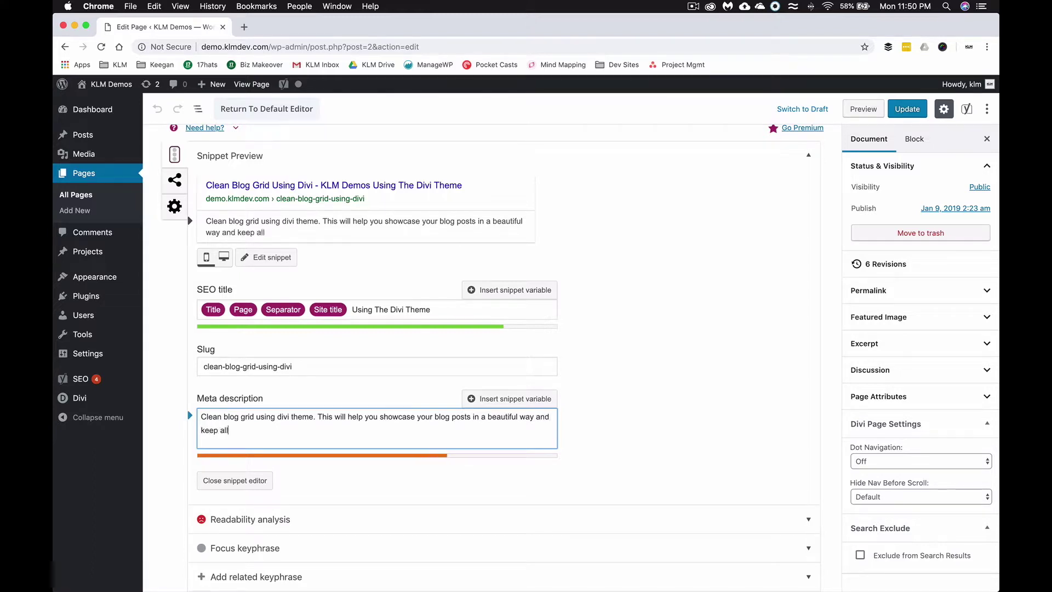
{"action": "type", "text": " the information on"}
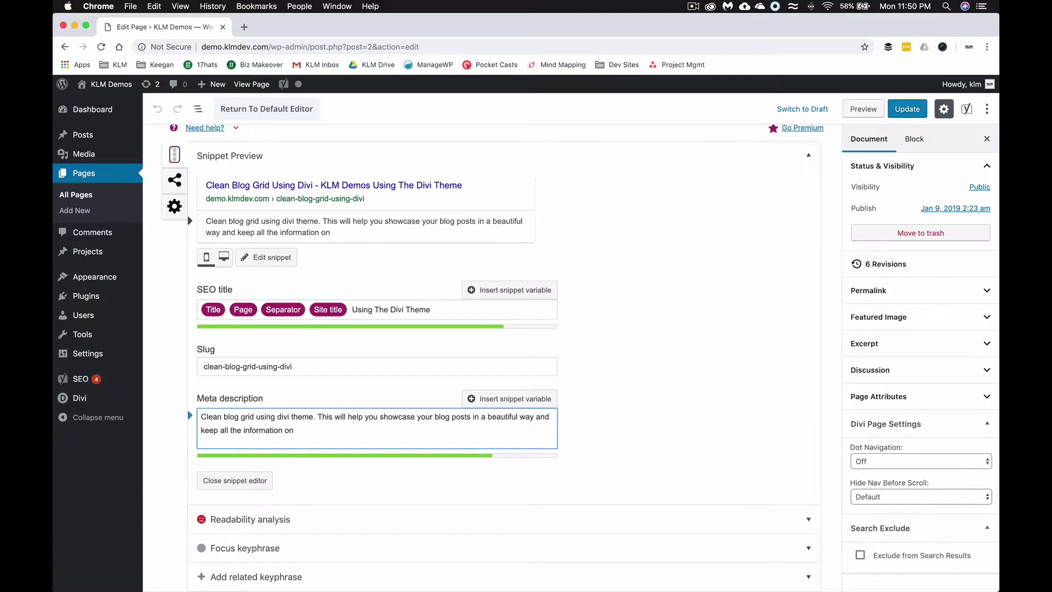
{"action": "type", "text": "a small screen/."}
{"action": "key", "text": "Left"}
{"action": "key", "text": "BackSpace"}
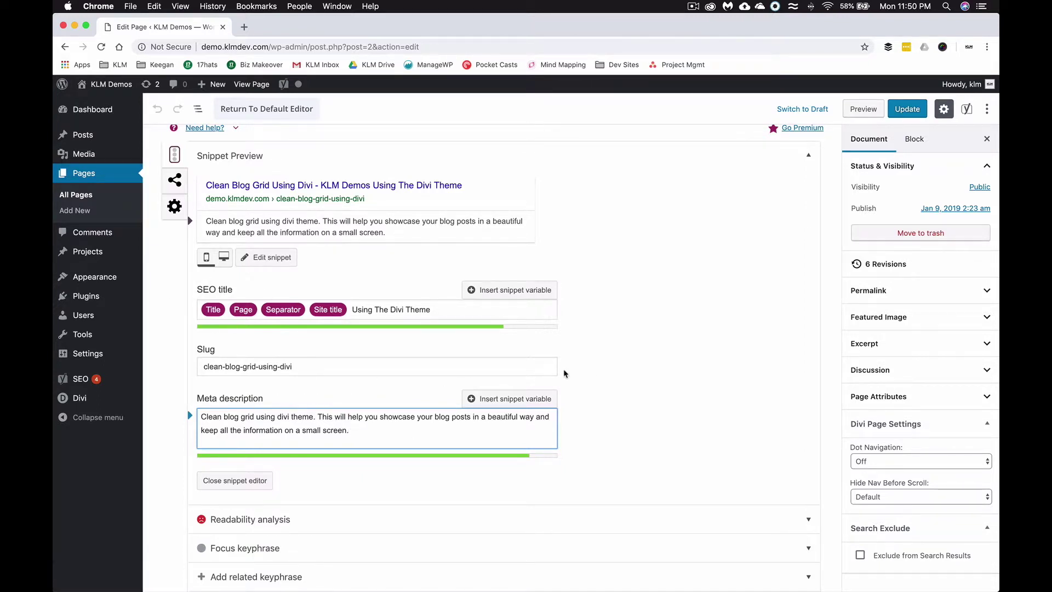
{"action": "scroll", "coordinate": [565, 373], "scroll_direction": "down", "scroll_amount": 2}
- Update the page to store the new SEO title and meta description
{"action": "scroll", "coordinate": [566, 373], "scroll_direction": "up", "scroll_amount": 10}
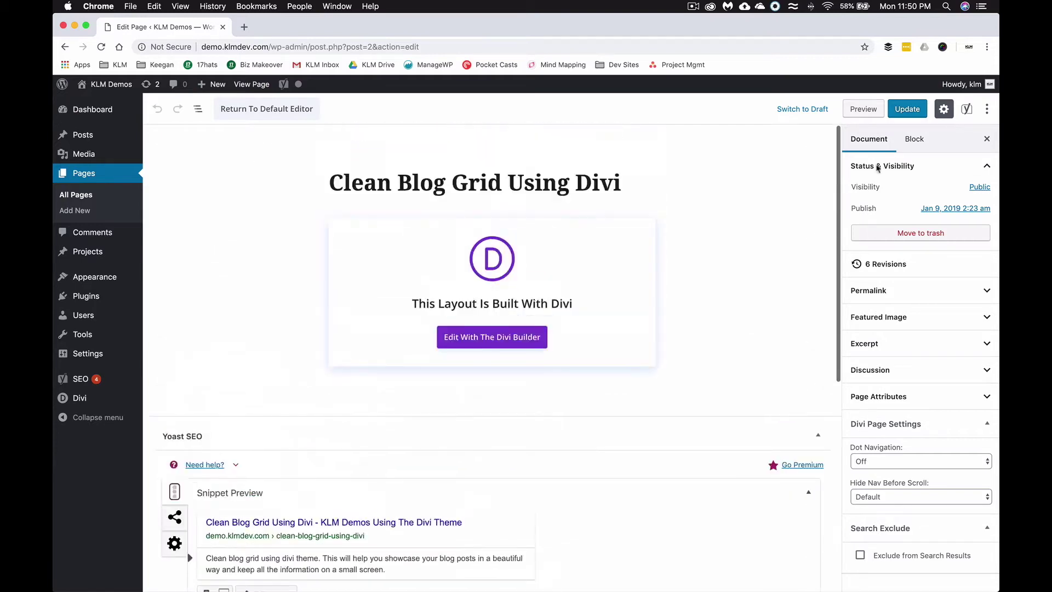
{"action": "left_click", "coordinate": [908, 109]}
{"action": "scroll", "coordinate": [531, 261], "scroll_direction": "down", "scroll_amount": 7}
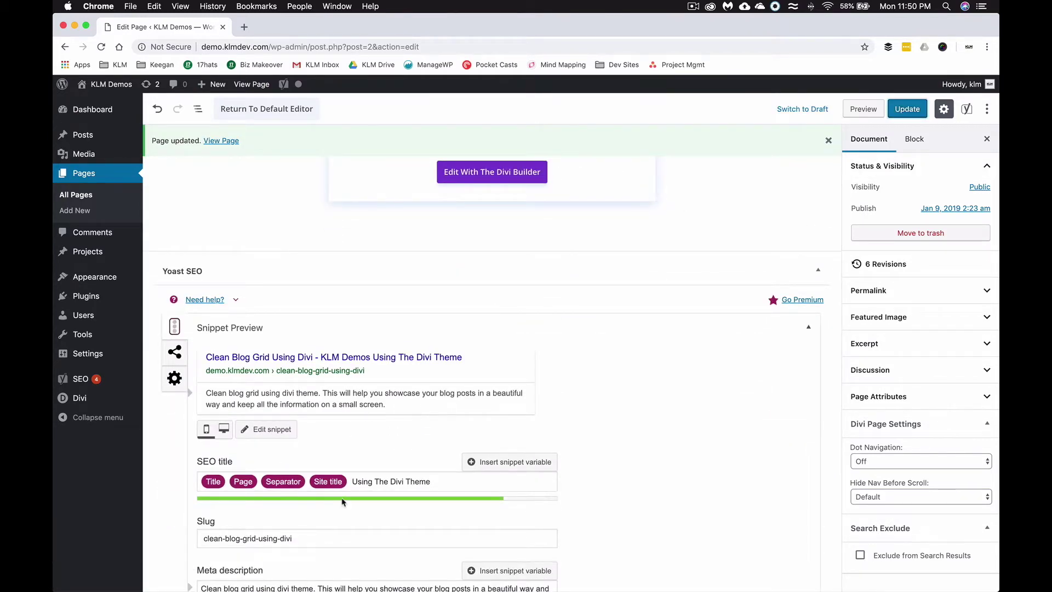
{"action": "scroll", "coordinate": [347, 499], "scroll_direction": "down", "scroll_amount": 8}
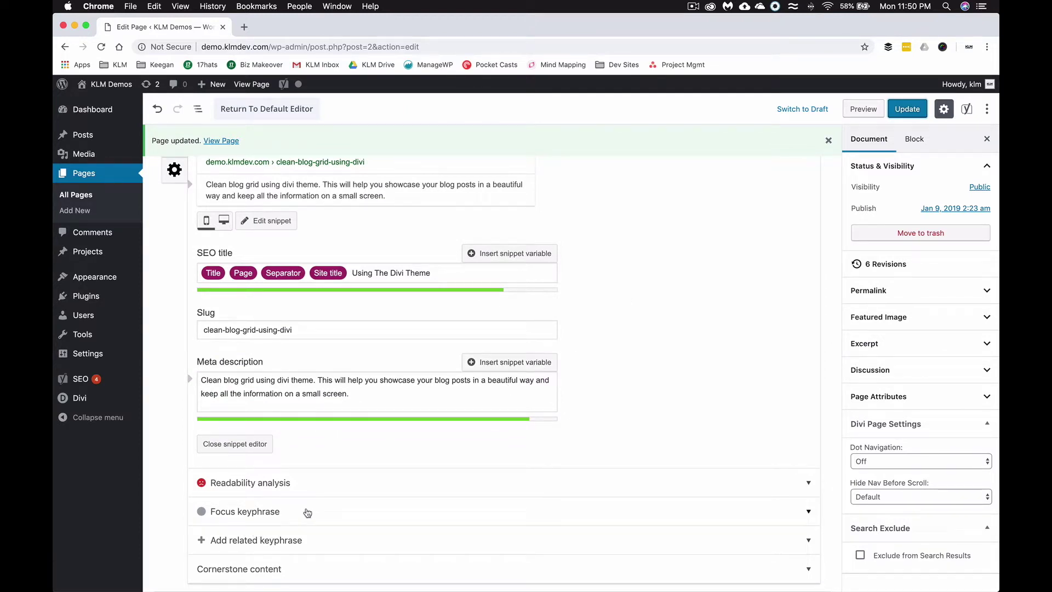
{"action": "scroll", "coordinate": [208, 241], "scroll_direction": "down", "scroll_amount": 1}
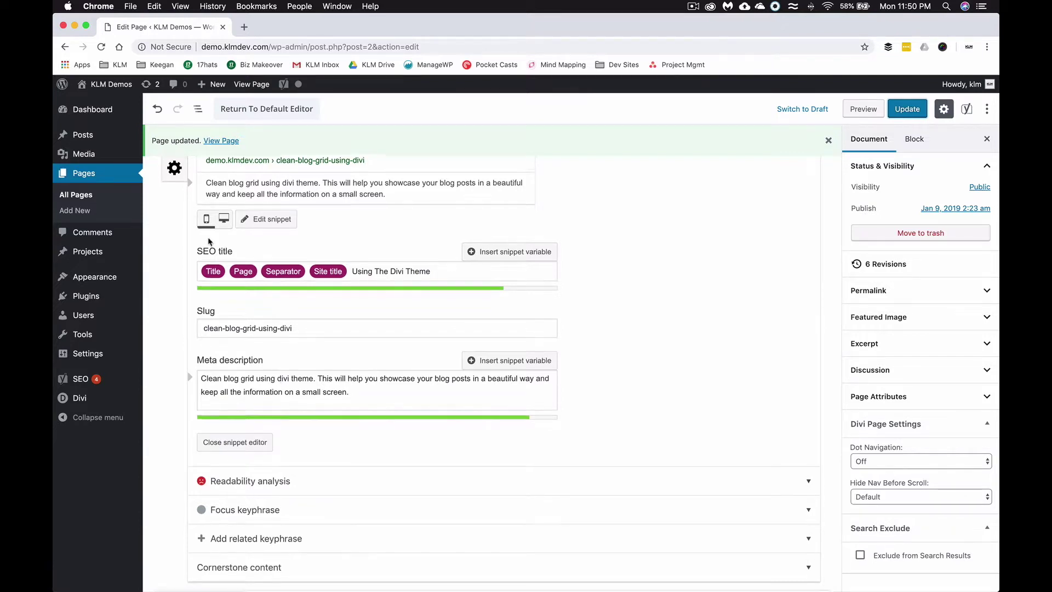
- Enter 'blog grid' as the focus keyphrase, then prefix 'clean' to make 'clean blog grid'
{"action": "left_click", "coordinate": [261, 507]}
{"action": "scroll", "coordinate": [273, 490], "scroll_direction": "down", "scroll_amount": 2}
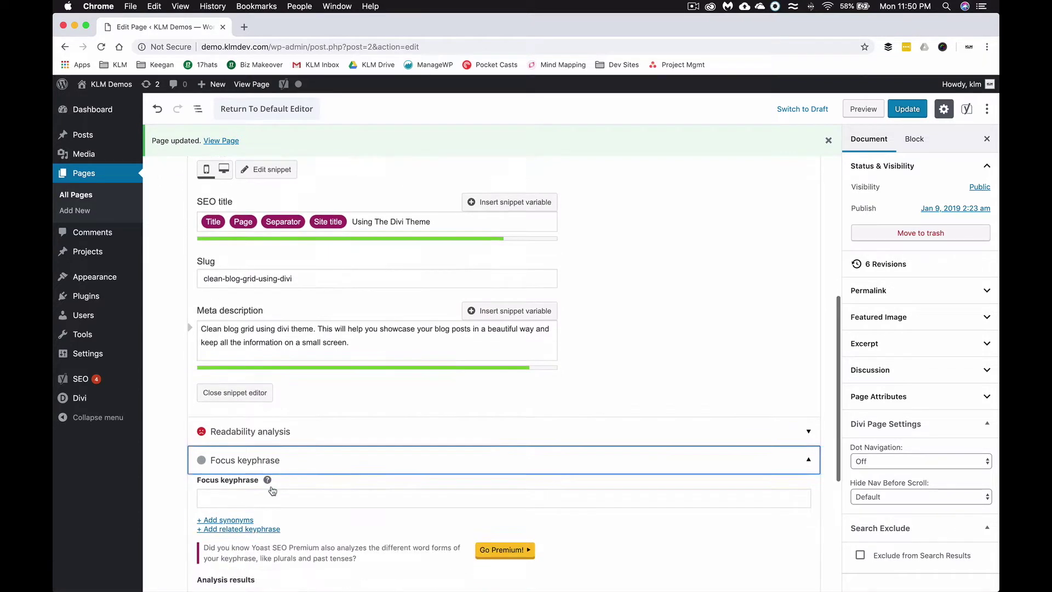
{"action": "scroll", "coordinate": [273, 490], "scroll_direction": "down", "scroll_amount": 2}
{"action": "left_click", "coordinate": [239, 434]}
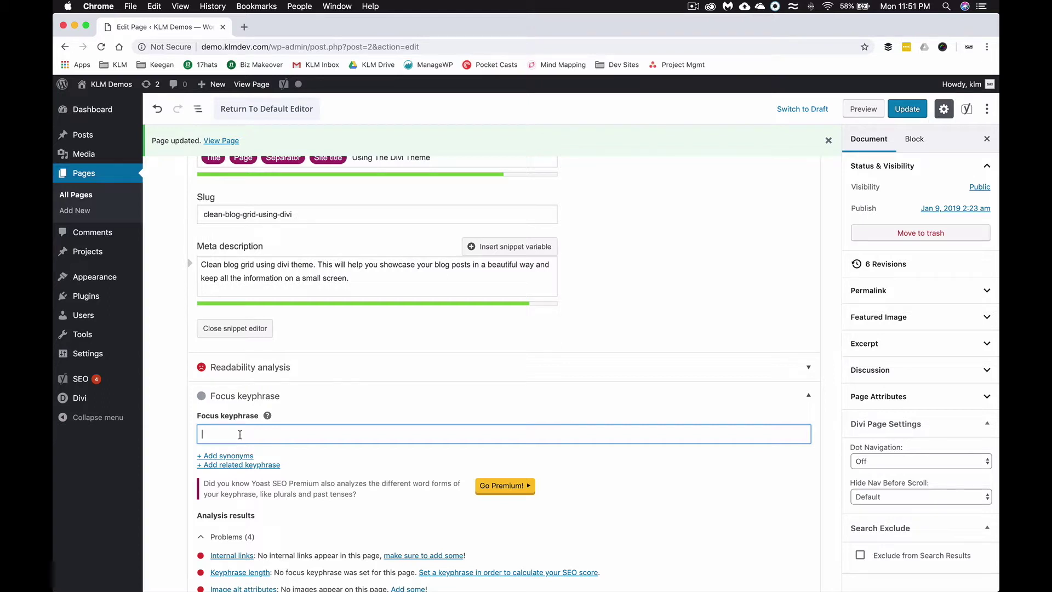
{"action": "type", "text": "blog grid"}
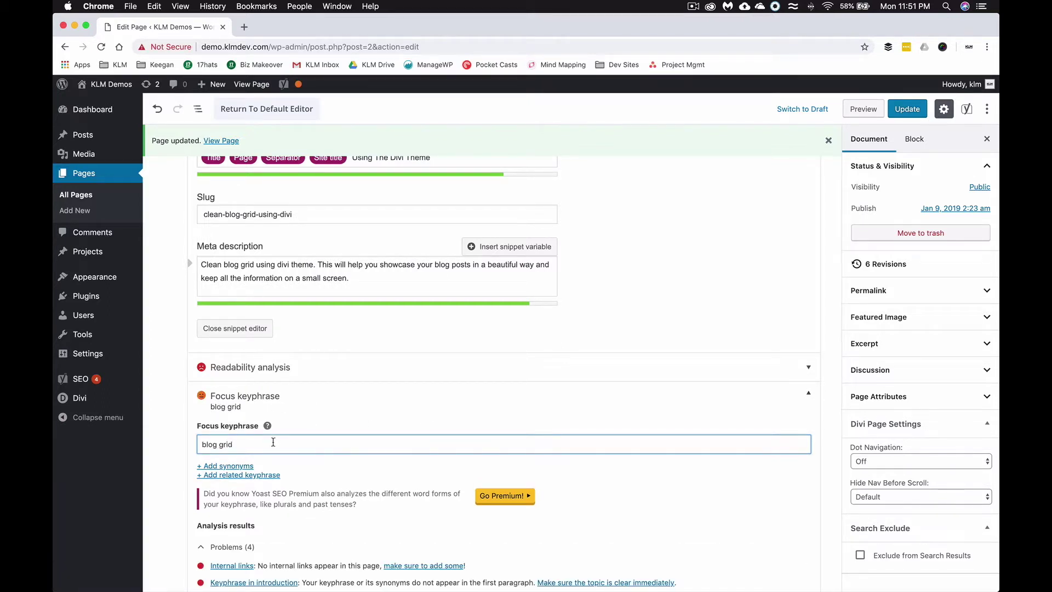
{"action": "left_click", "coordinate": [202, 444]}
{"action": "type", "text": "clean"}
{"action": "left_click", "coordinate": [269, 442]}
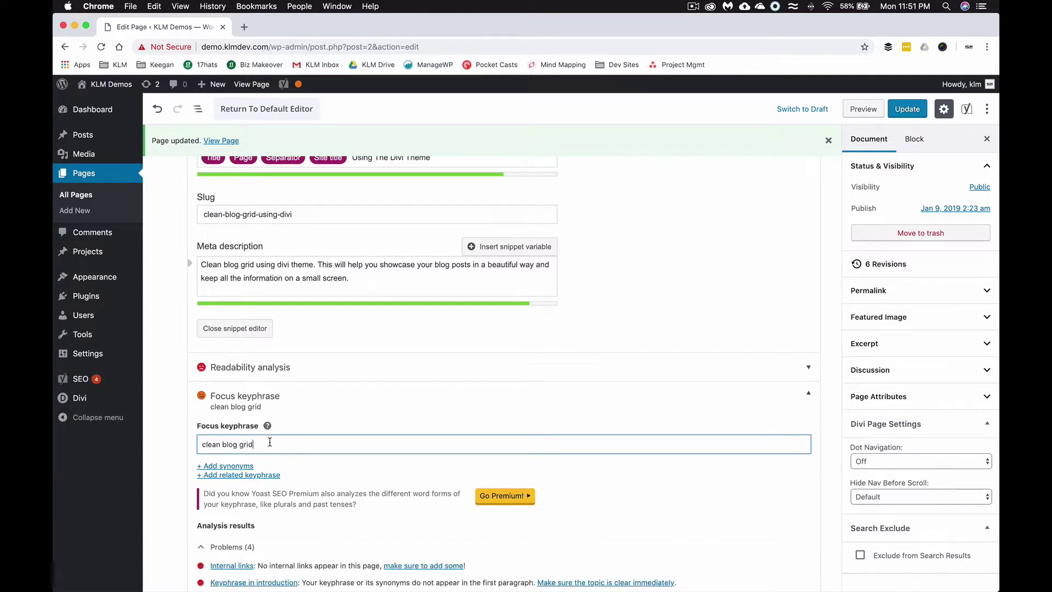
{"action": "scroll", "coordinate": [270, 443], "scroll_direction": "down", "scroll_amount": 5}
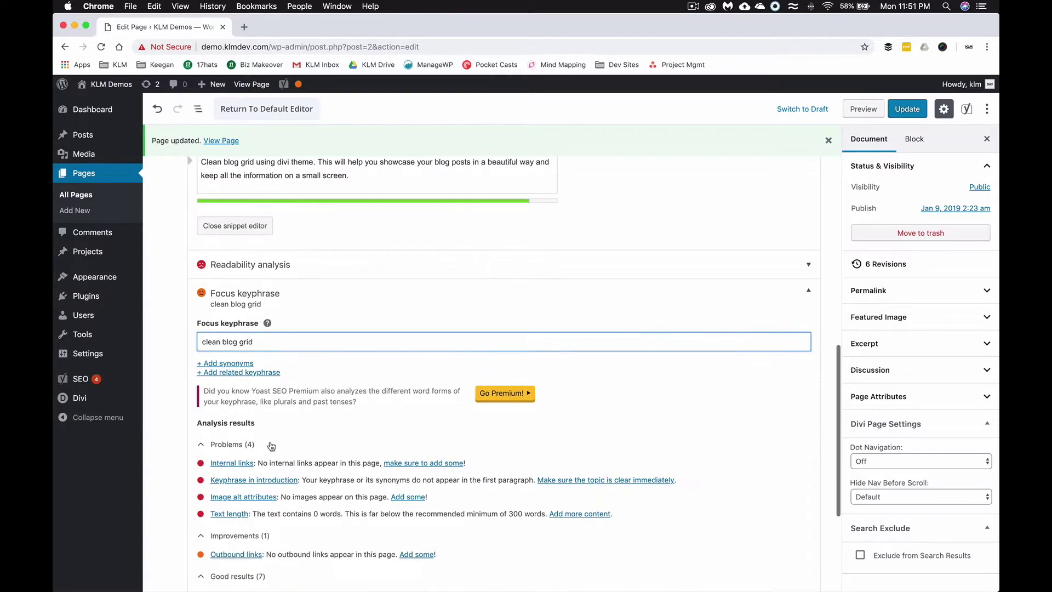
{"action": "scroll", "coordinate": [266, 464], "scroll_direction": "down", "scroll_amount": 2}
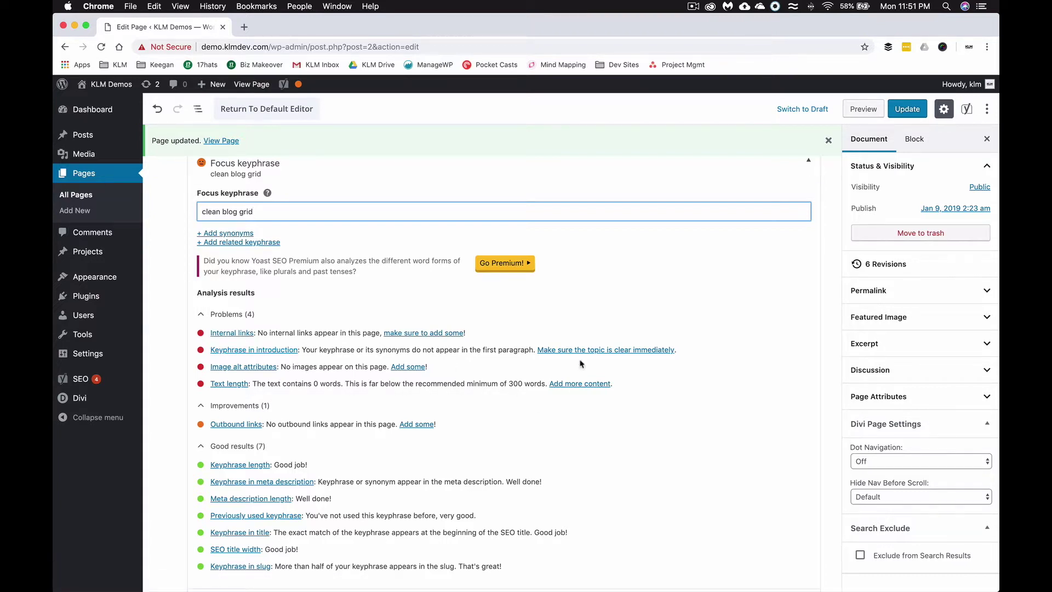
{"action": "scroll", "coordinate": [624, 337], "scroll_direction": "down", "scroll_amount": 3}
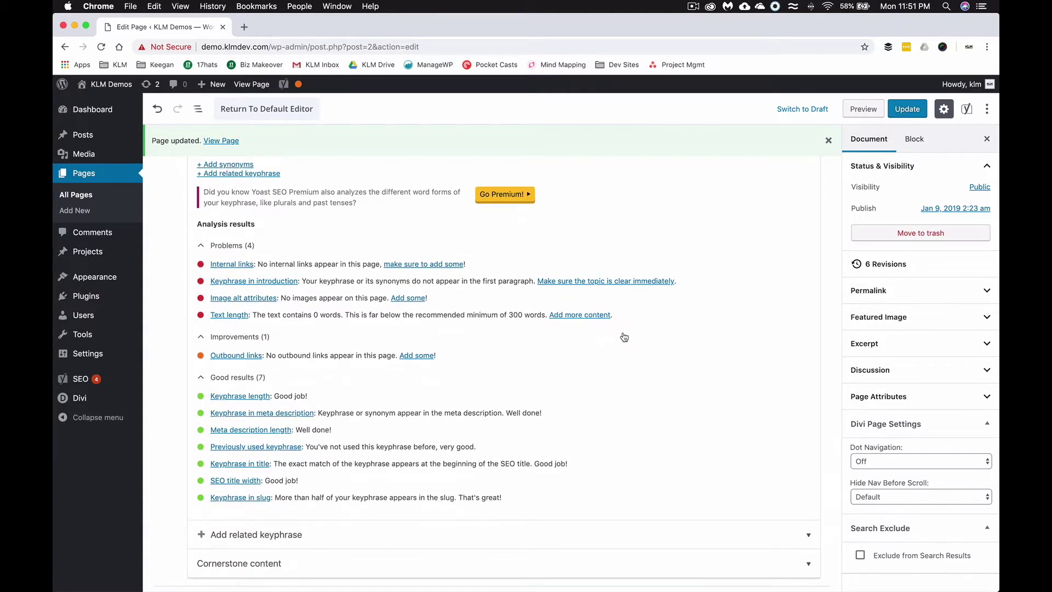
{"action": "scroll", "coordinate": [624, 337], "scroll_direction": "up", "scroll_amount": 10}
{"action": "scroll", "coordinate": [624, 337], "scroll_direction": "up", "scroll_amount": 1}
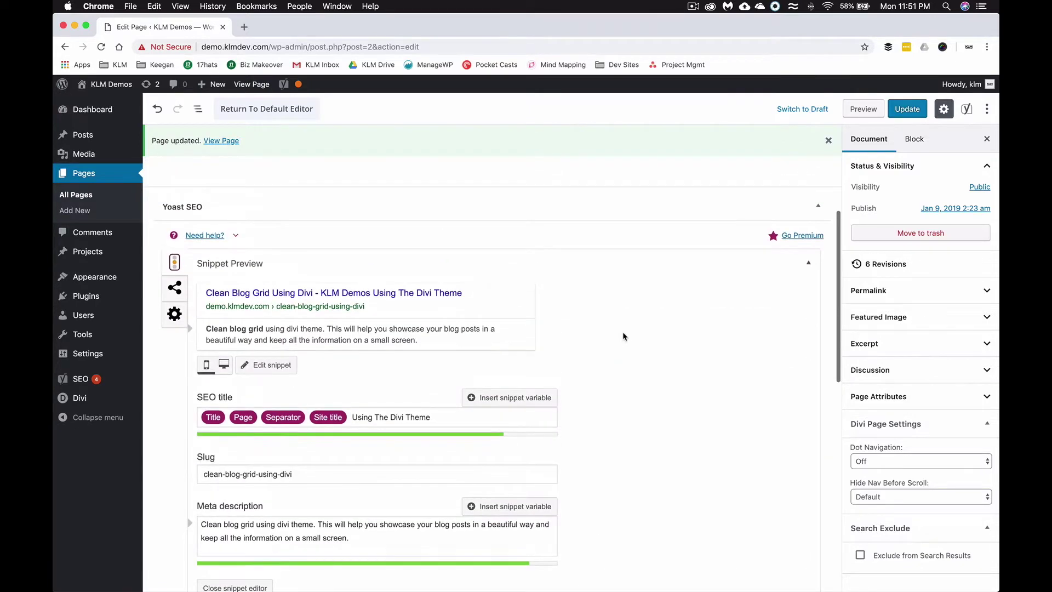
{"action": "scroll", "coordinate": [624, 337], "scroll_direction": "up", "scroll_amount": 5}
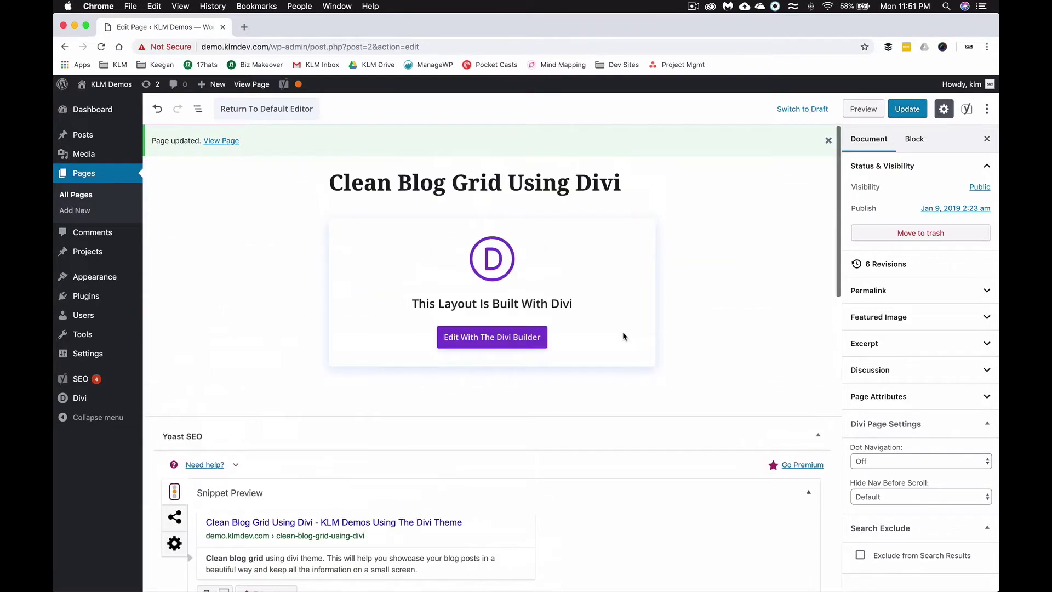
{"action": "scroll", "coordinate": [370, 152], "scroll_direction": "down", "scroll_amount": 5}
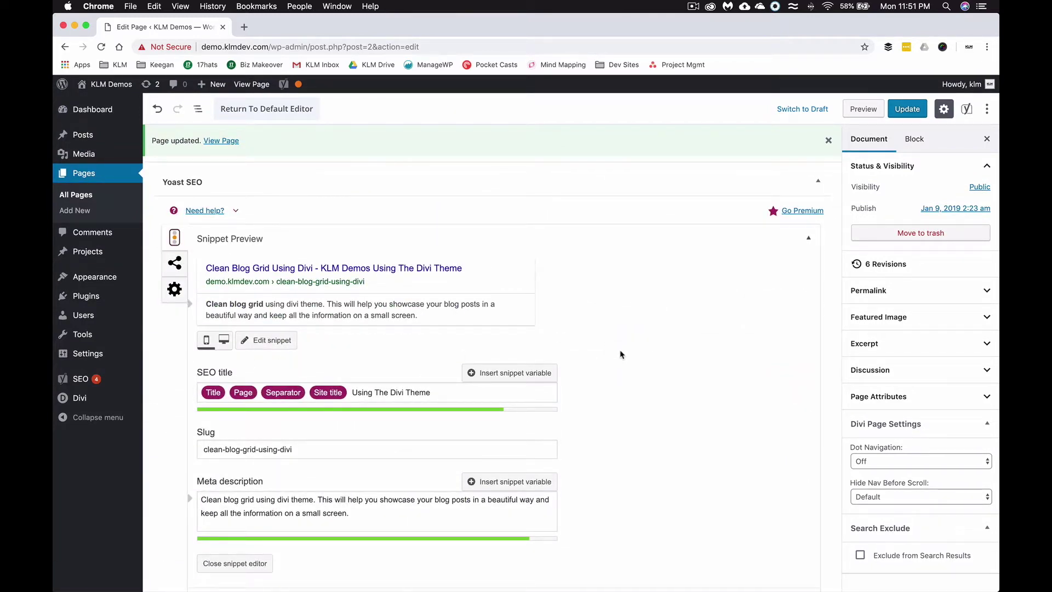
{"action": "scroll", "coordinate": [621, 354], "scroll_direction": "down", "scroll_amount": 3}
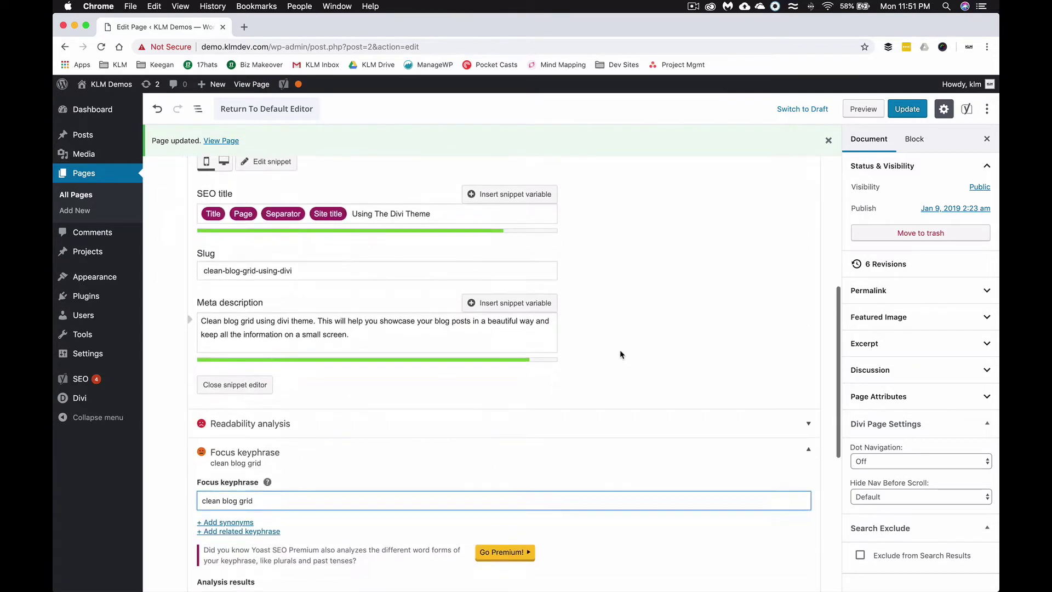
{"action": "scroll", "coordinate": [621, 354], "scroll_direction": "up", "scroll_amount": 4}
- Review the Facebook and Twitter sharing fields, then show the Advanced tab's visibility and canonical settings
{"action": "left_click", "coordinate": [175, 292]}
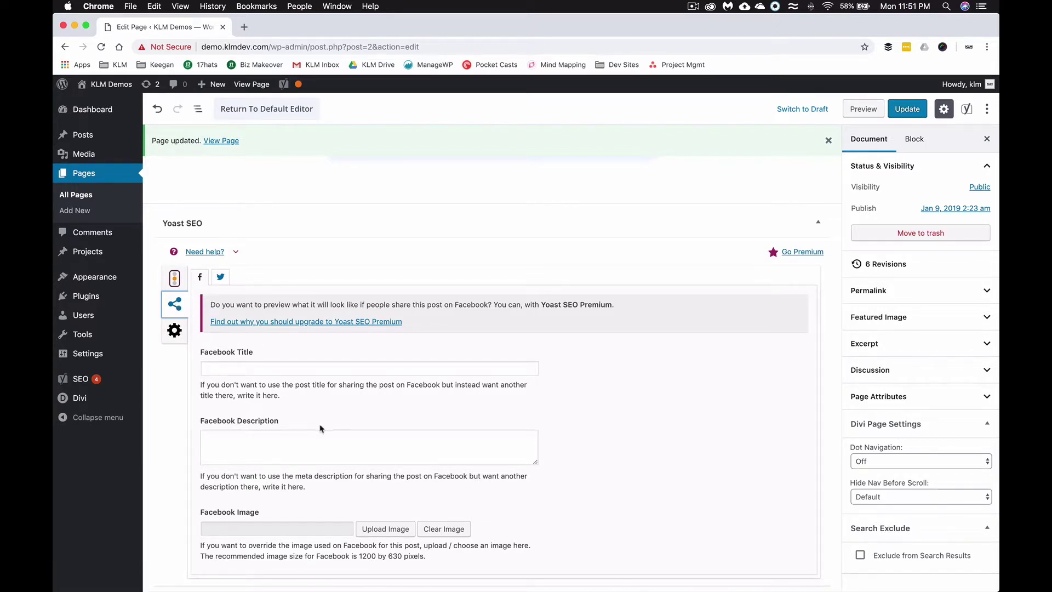
{"action": "scroll", "coordinate": [323, 430], "scroll_direction": "up", "scroll_amount": 1}
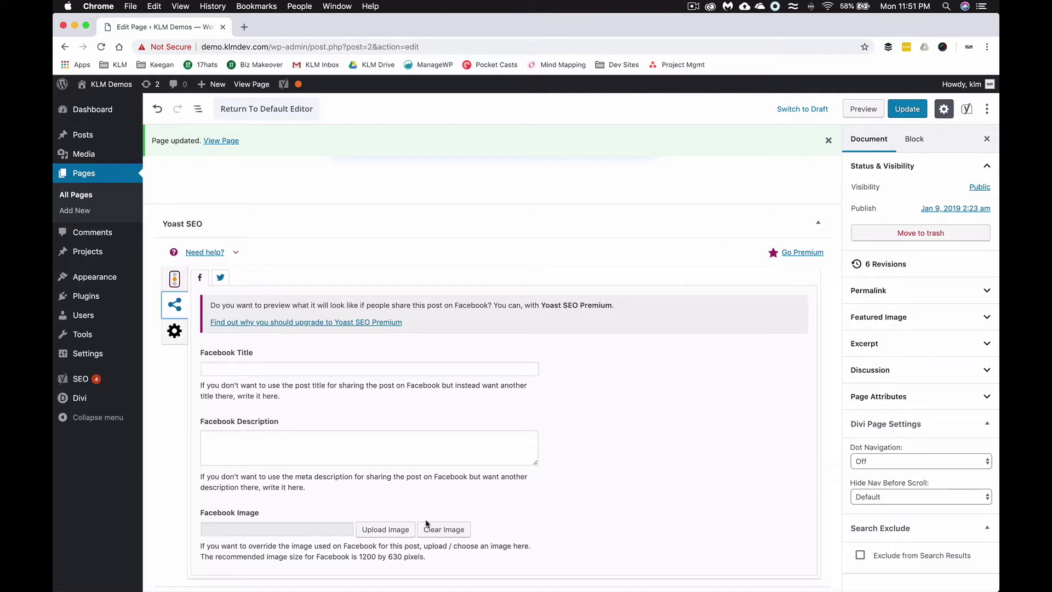
{"action": "left_click", "coordinate": [221, 277]}
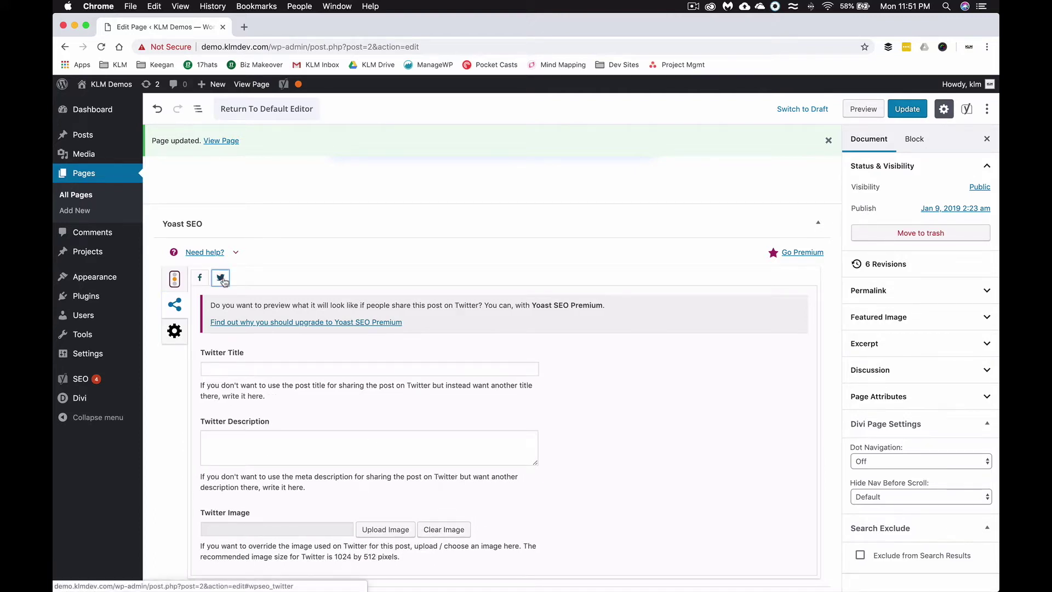
{"action": "left_click", "coordinate": [174, 331]}
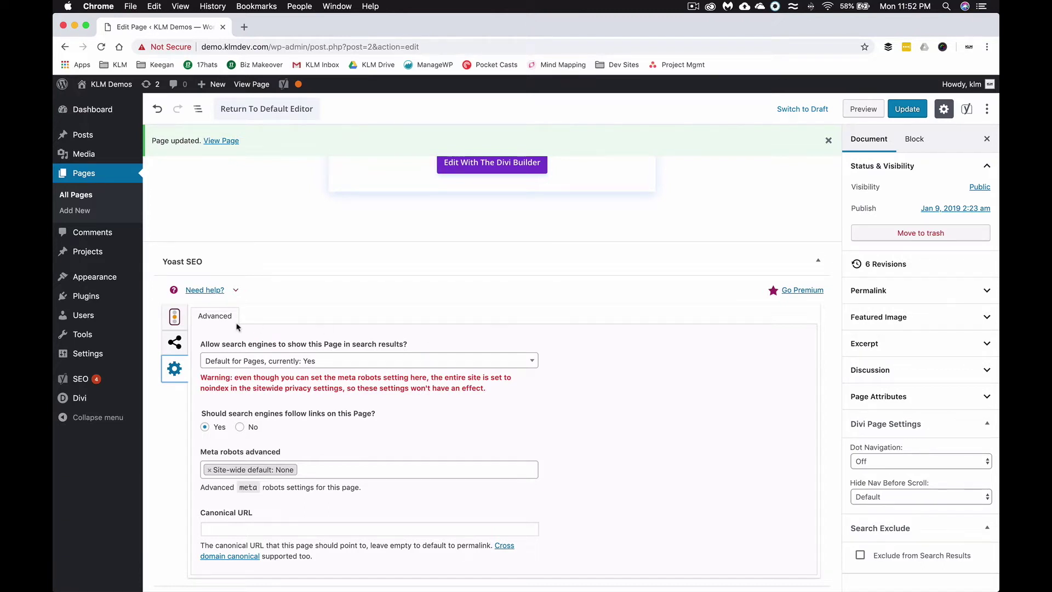
- Switch back to the Snippet Preview tab and scroll through the SEO analysis
{"action": "left_click", "coordinate": [176, 318]}
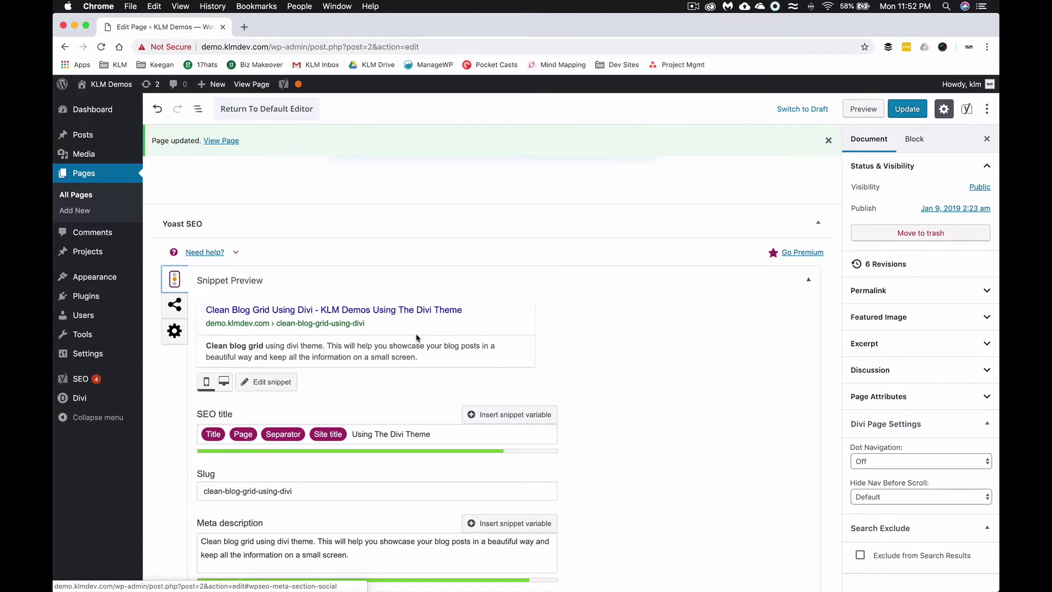
{"action": "scroll", "coordinate": [634, 335], "scroll_direction": "down", "scroll_amount": 4}
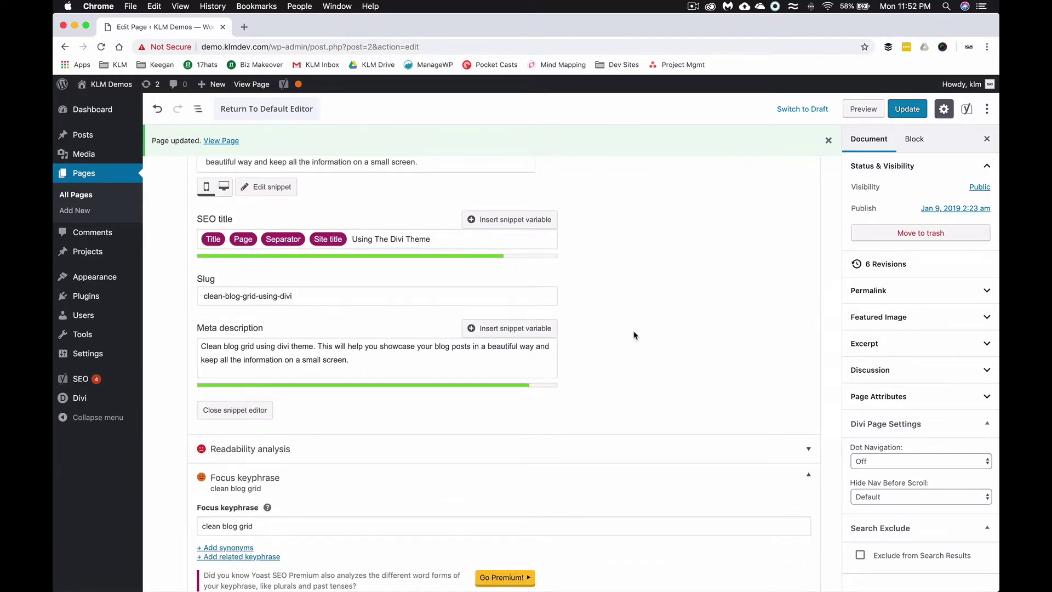
{"action": "scroll", "coordinate": [634, 336], "scroll_direction": "down", "scroll_amount": 4}
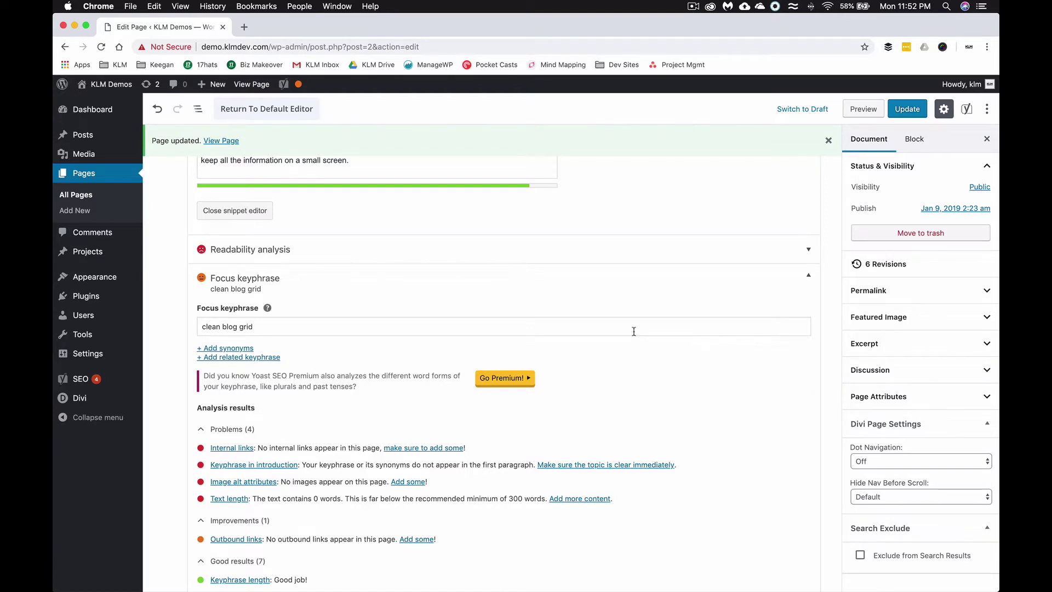
{"action": "scroll", "coordinate": [634, 332], "scroll_direction": "up", "scroll_amount": 8}
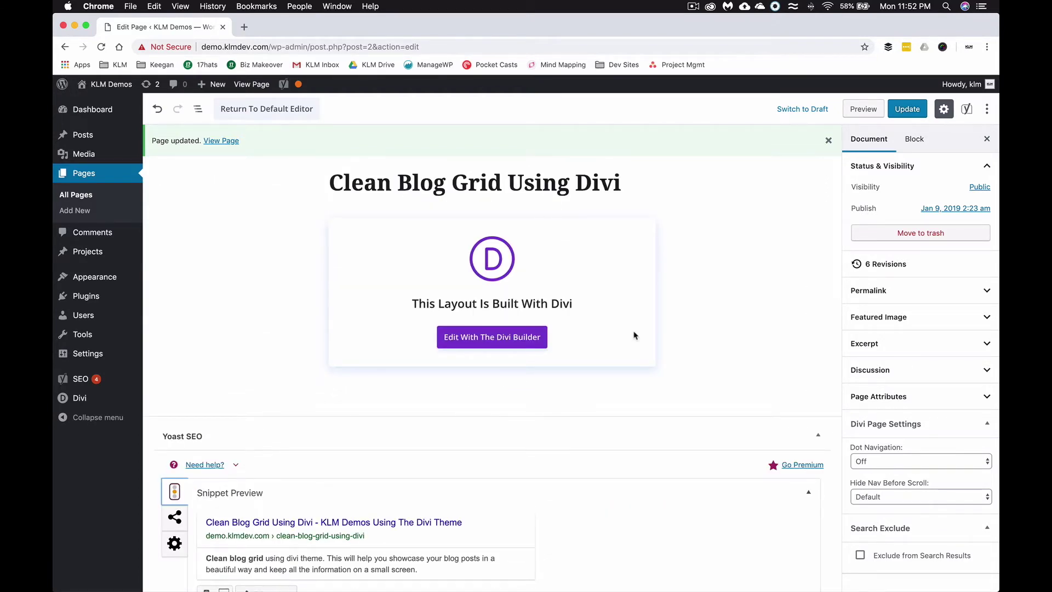